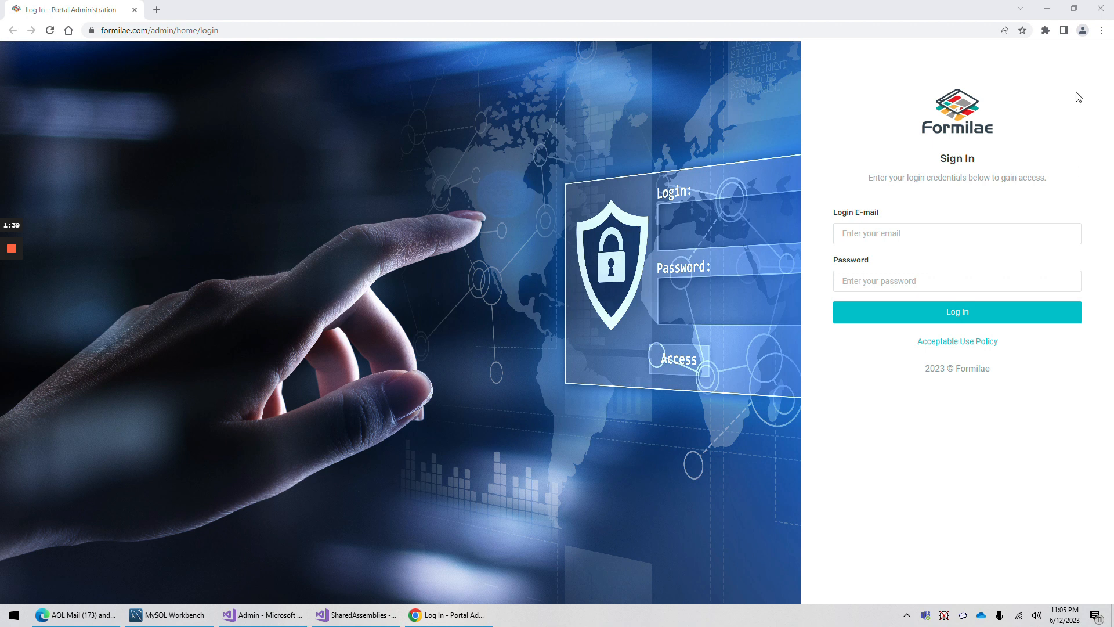
Sign in as the administrator with the saved login e-mail and the account password
click(882, 238)
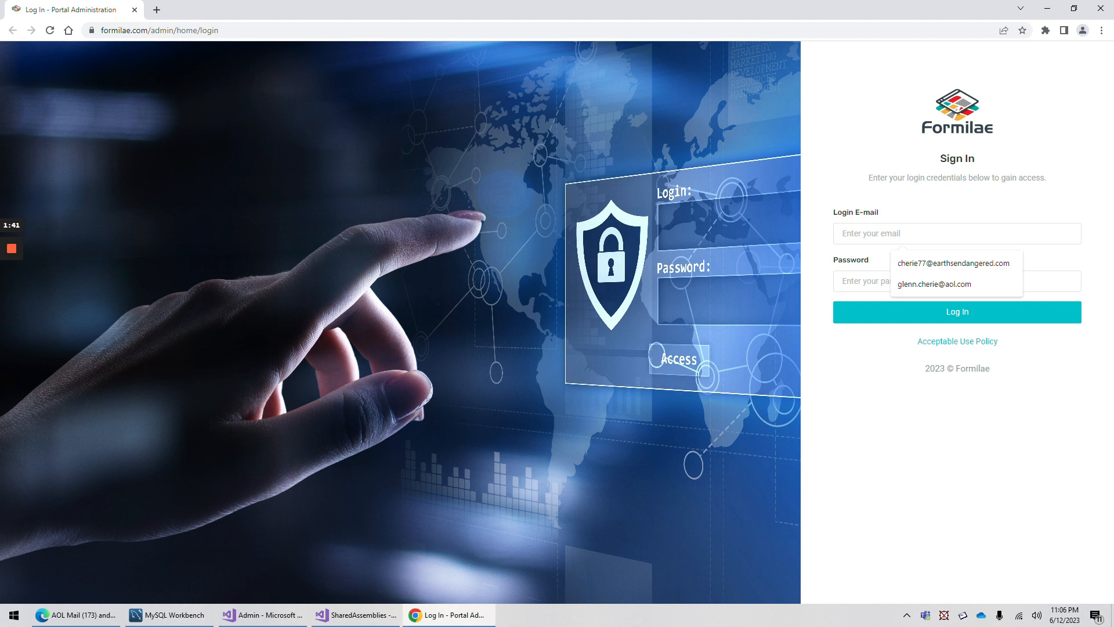
click(952, 263)
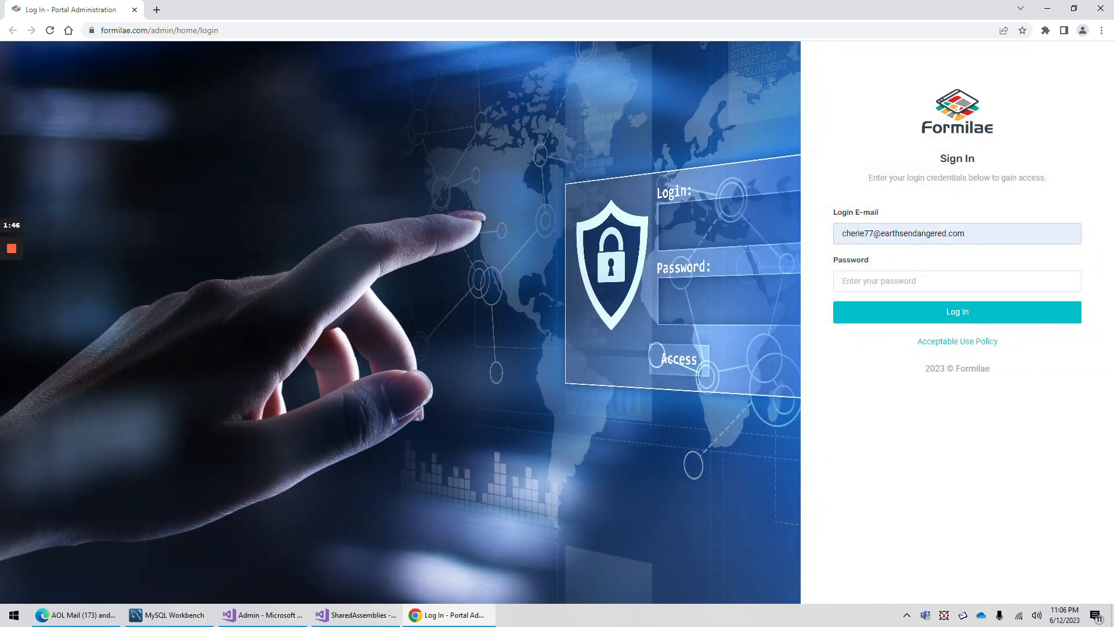
click(882, 281)
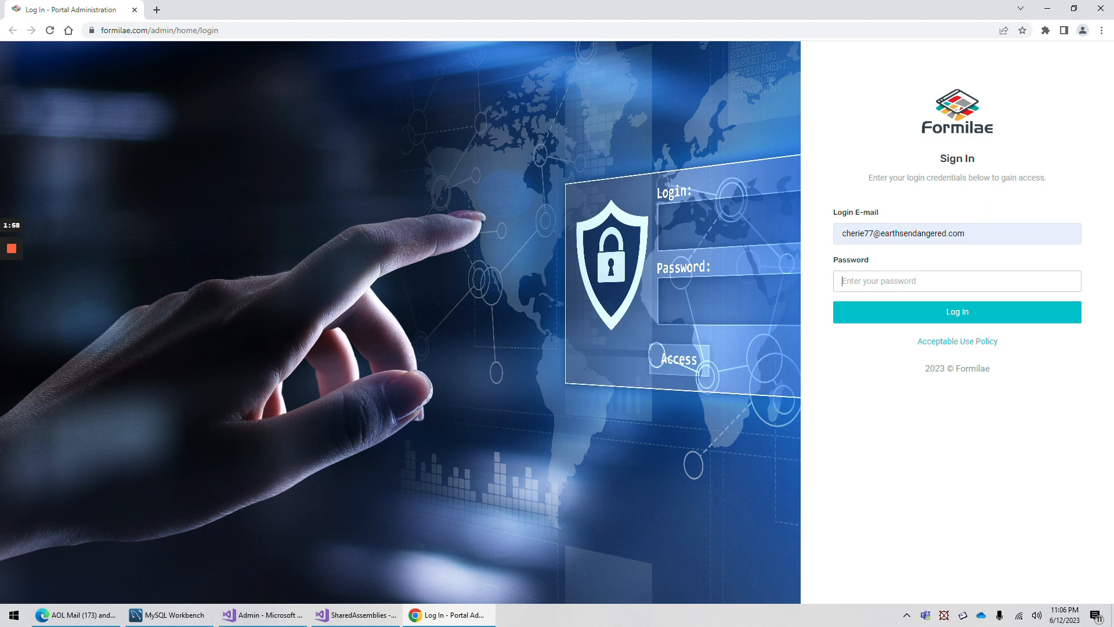
text(•••••••••••••)
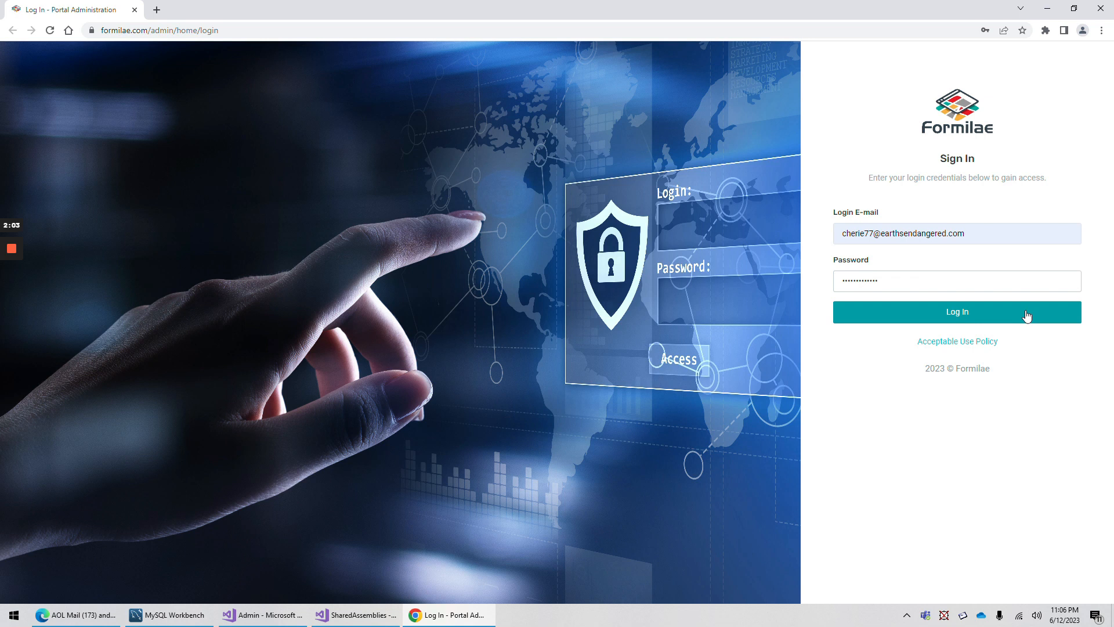
click(961, 314)
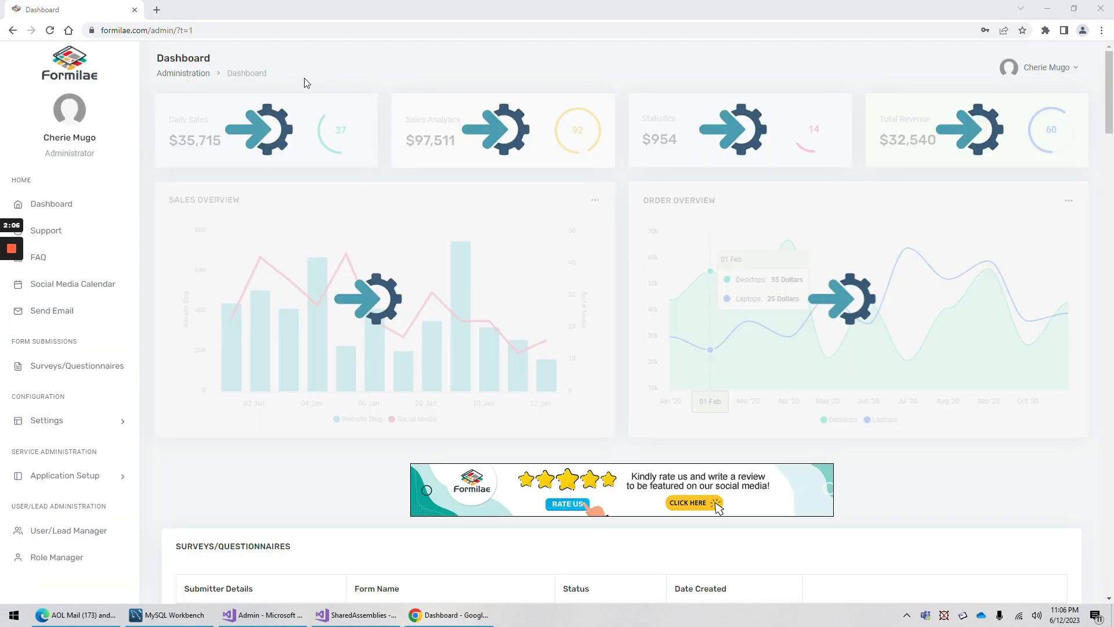
Go to User/Lead Manager, view the administrator's Roles/Permissions window, then close it
scroll(56, 290, down, 8)
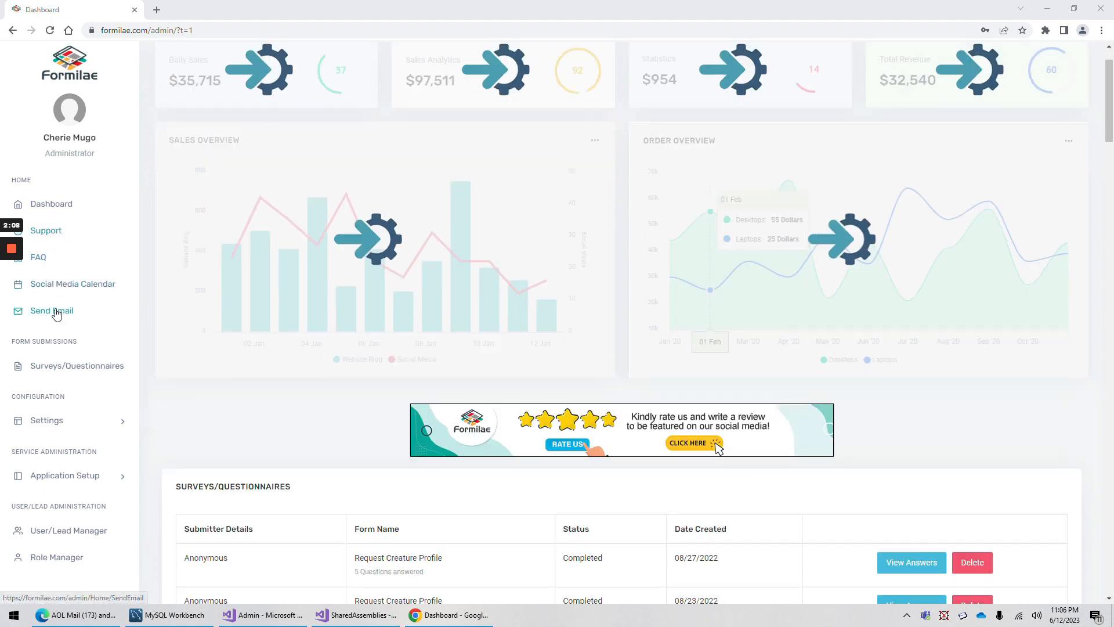
click(54, 533)
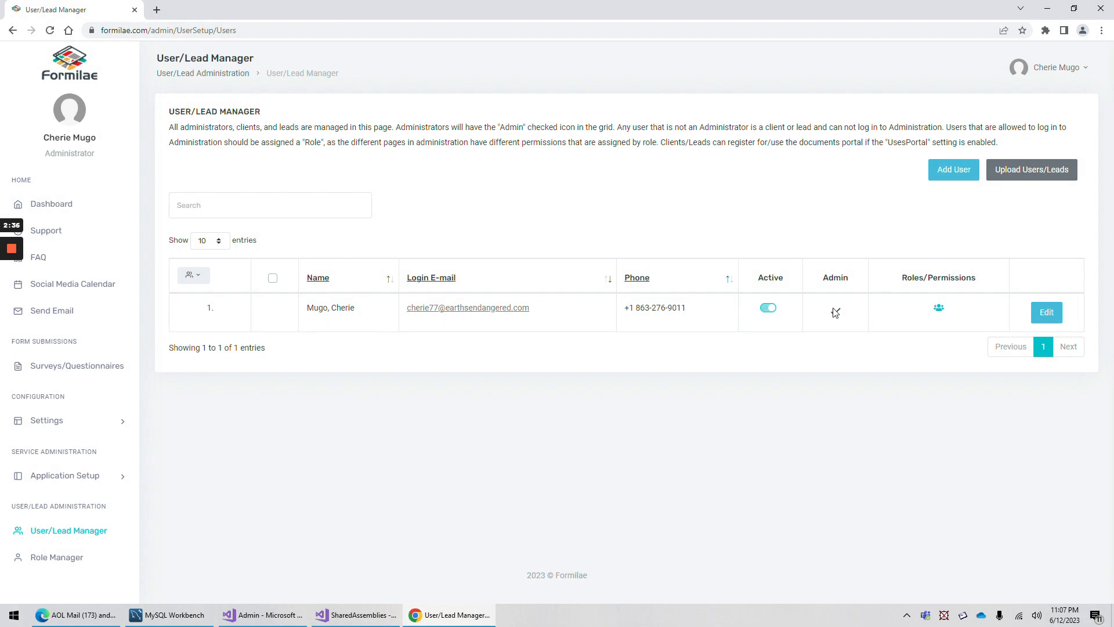
click(939, 313)
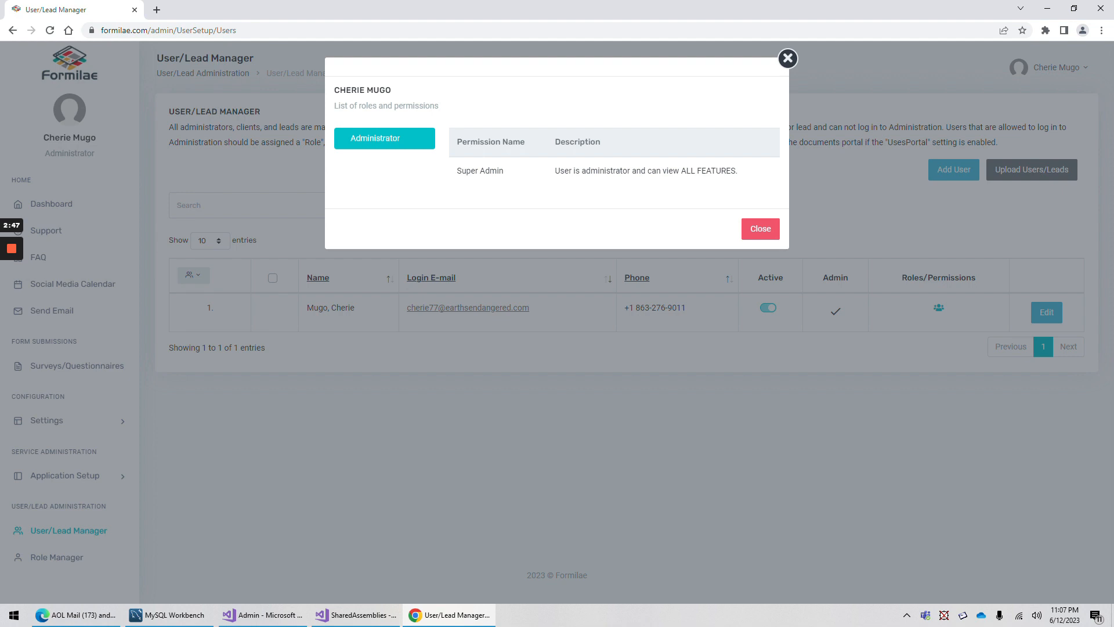
click(761, 229)
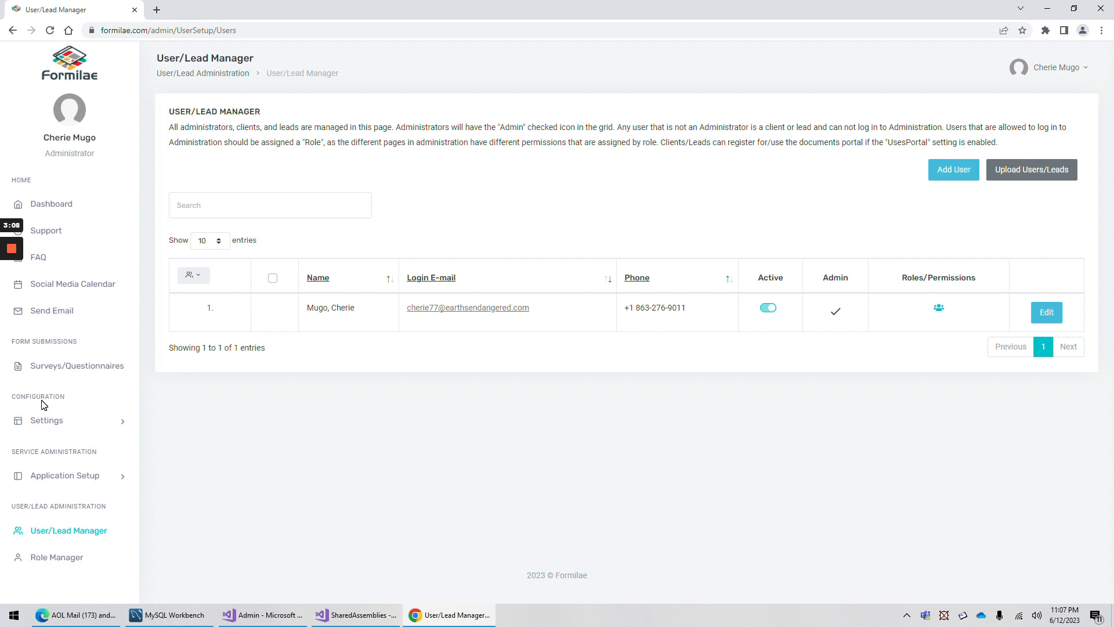
Start a new user, fill in the e-mail from autofill and select the temporary password
click(955, 172)
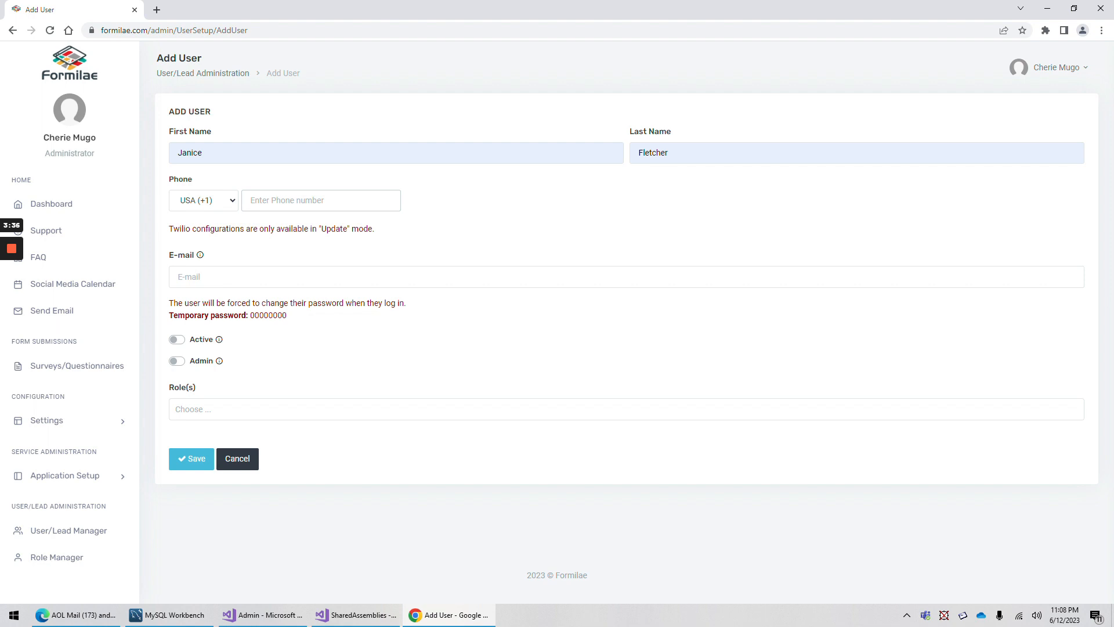
click(276, 277)
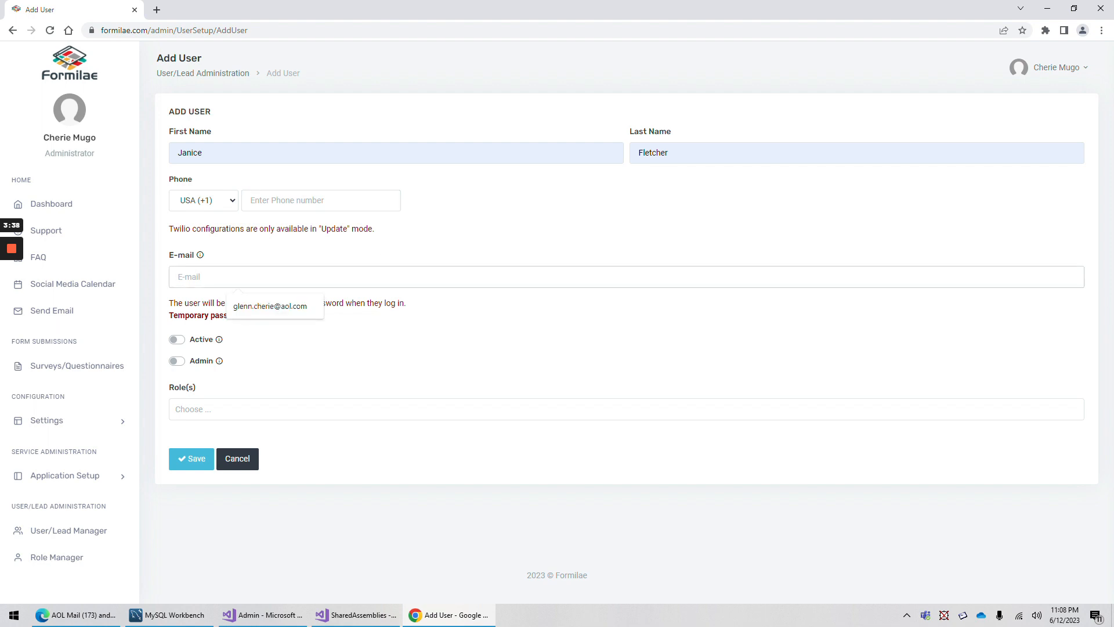
click(270, 307)
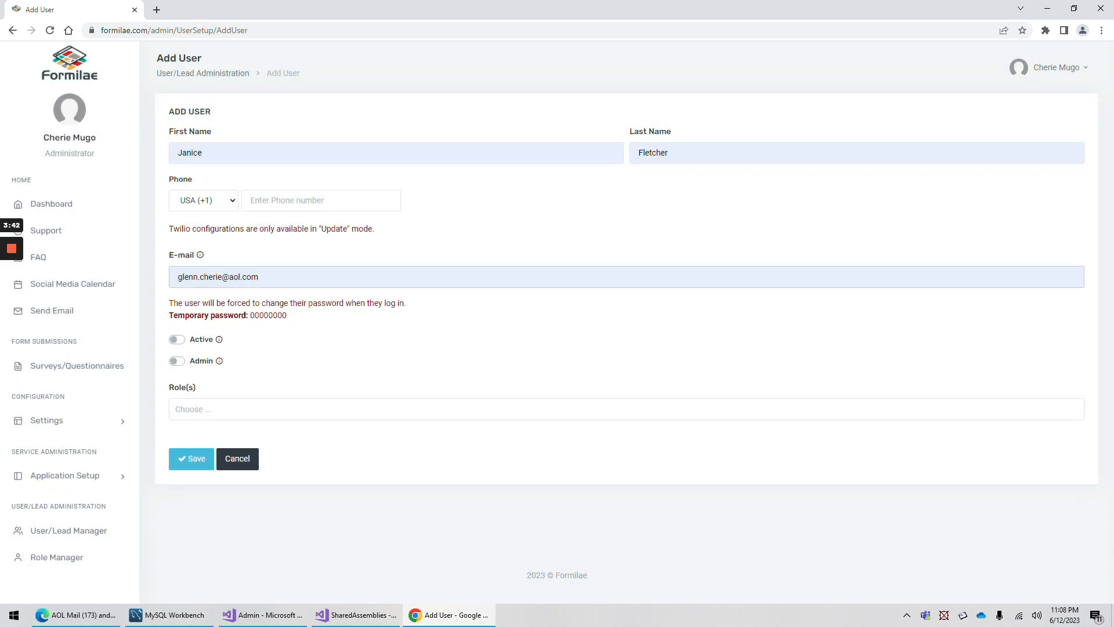
drag(250, 315, 288, 321)
click(301, 317)
double_click(268, 315)
Switch on the new user's Active and Admin toggles
click(177, 341)
click(179, 365)
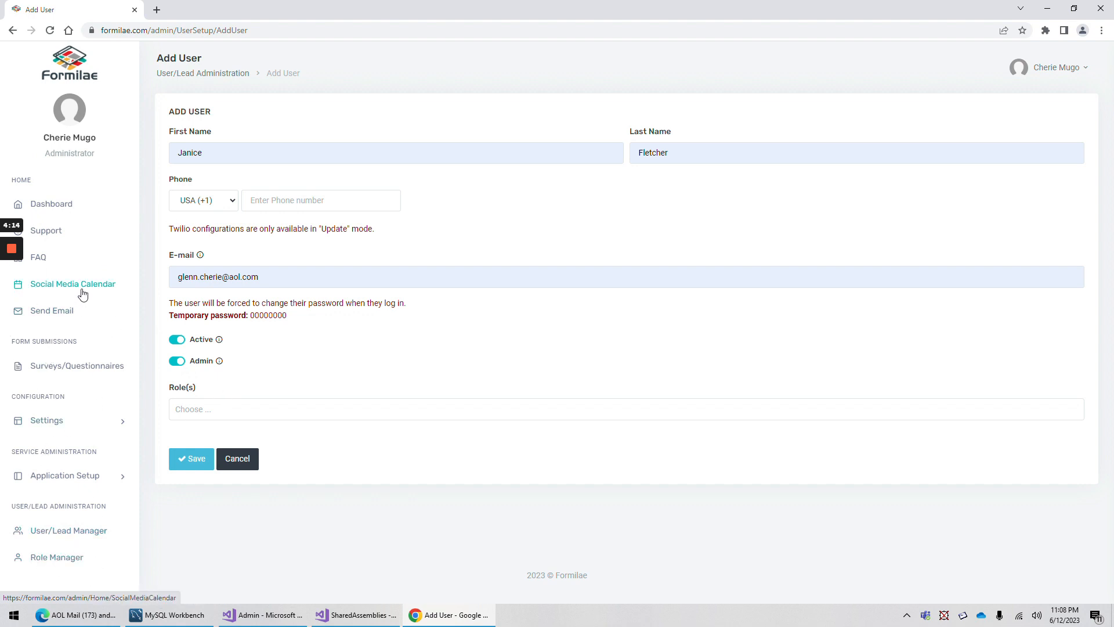
mouse_move(219, 364)
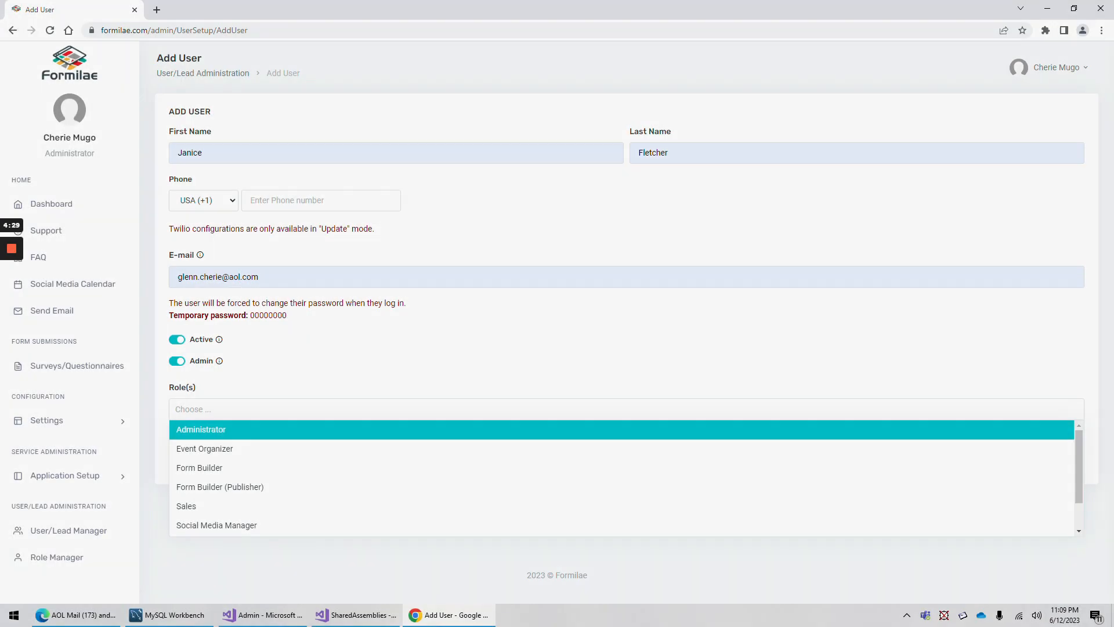
Assign the Social Media Planner role in Role(s) and save the new user
scroll(266, 472, down, 1)
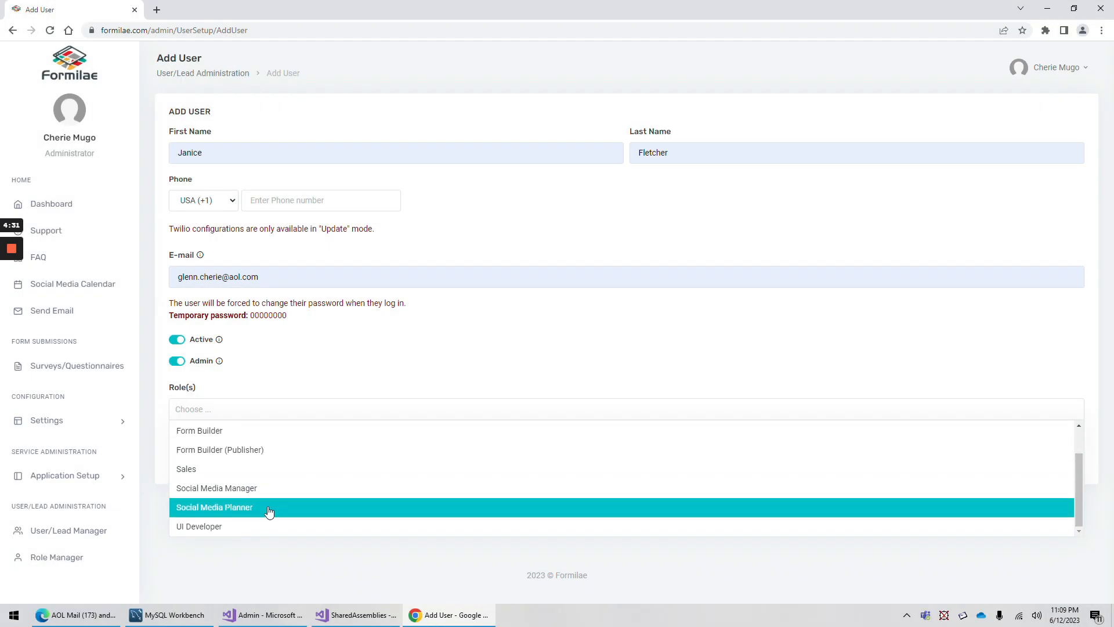
click(217, 510)
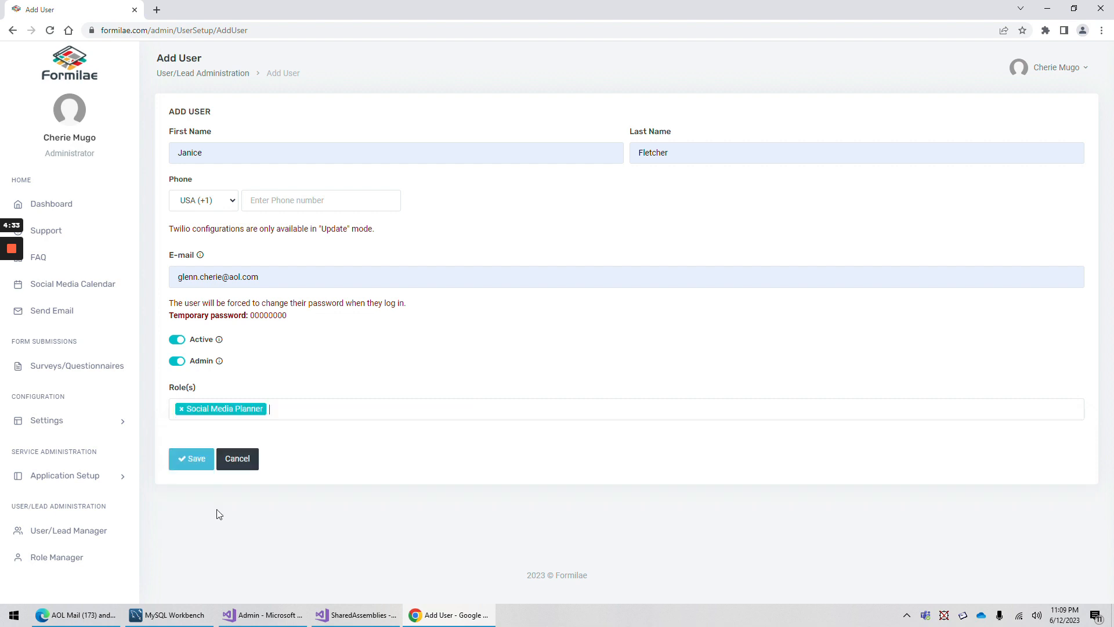
click(182, 414)
scroll(228, 522, down, 1)
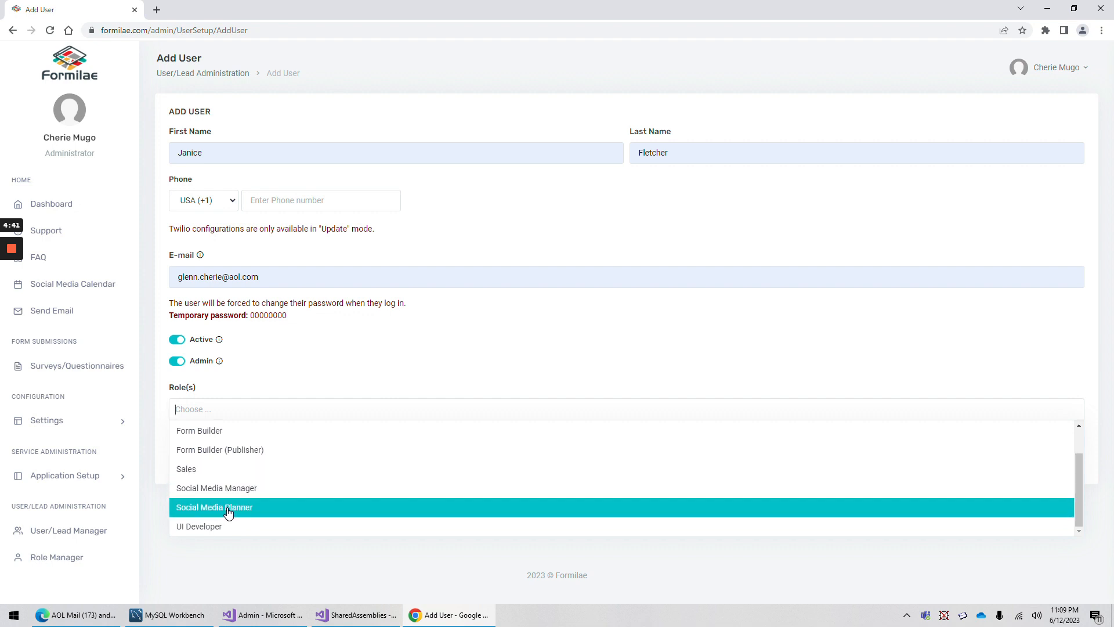
click(231, 513)
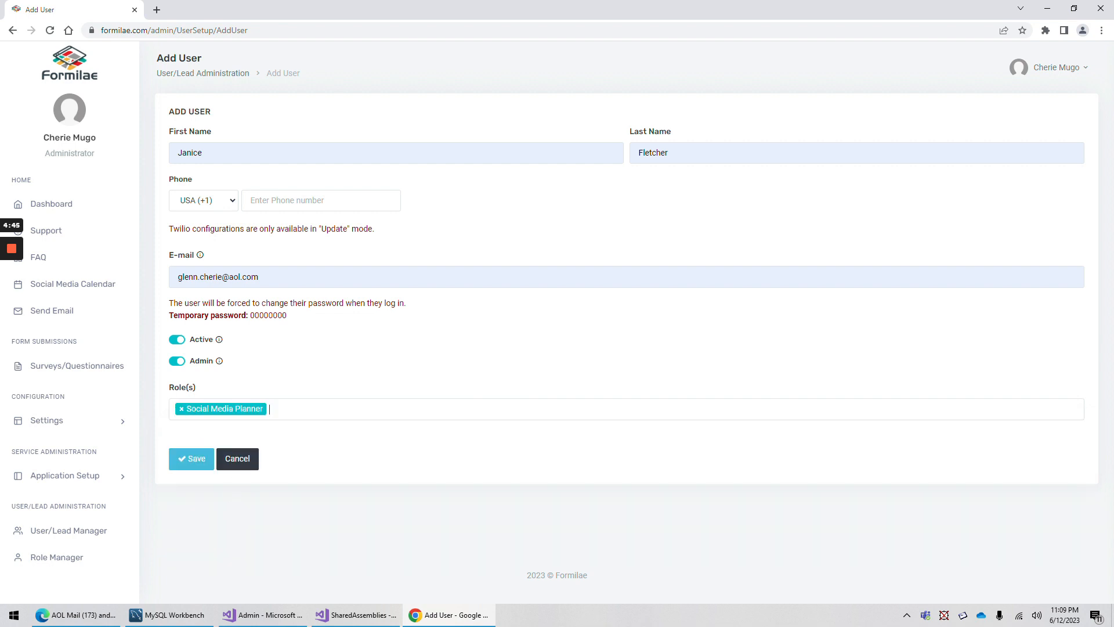
click(184, 463)
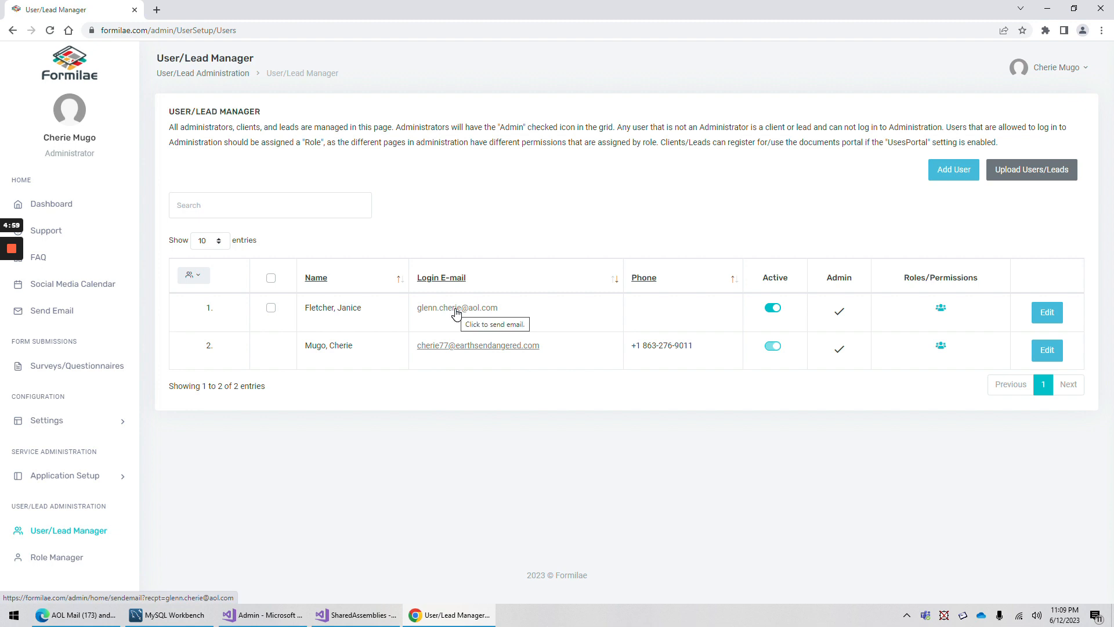
Log out of the administrator account and enter the new user's login e-mail
click(1070, 68)
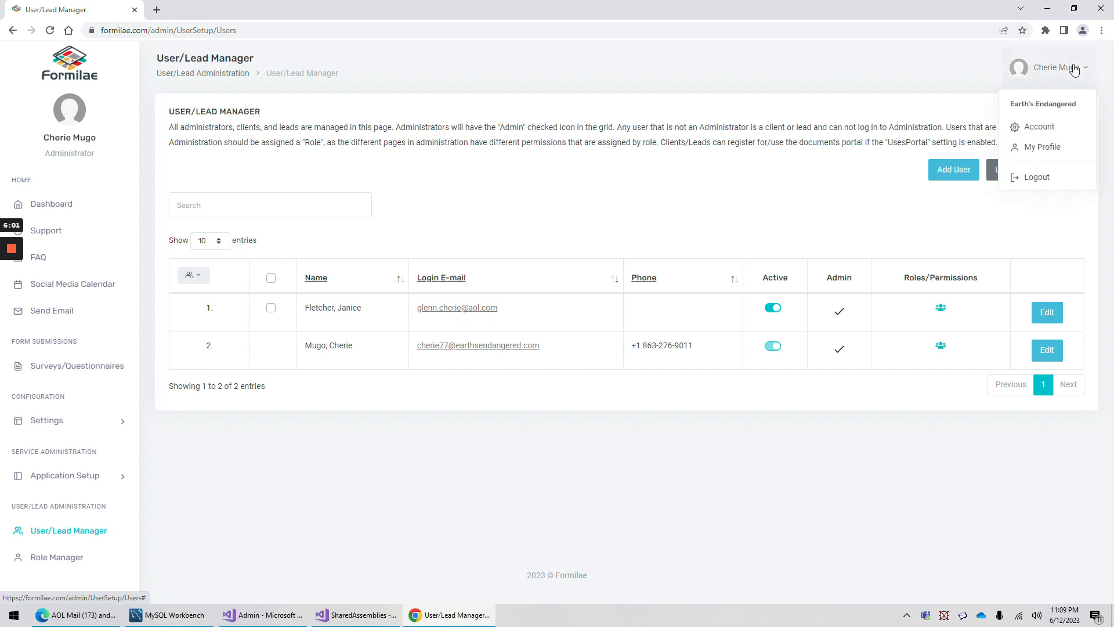
click(1041, 177)
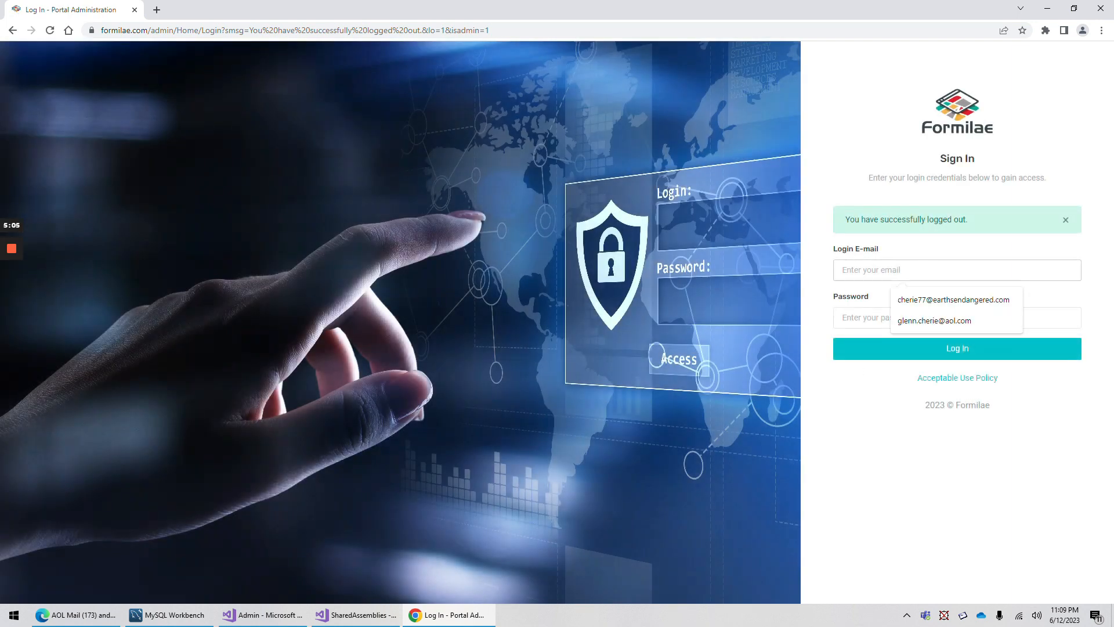
key(Return)
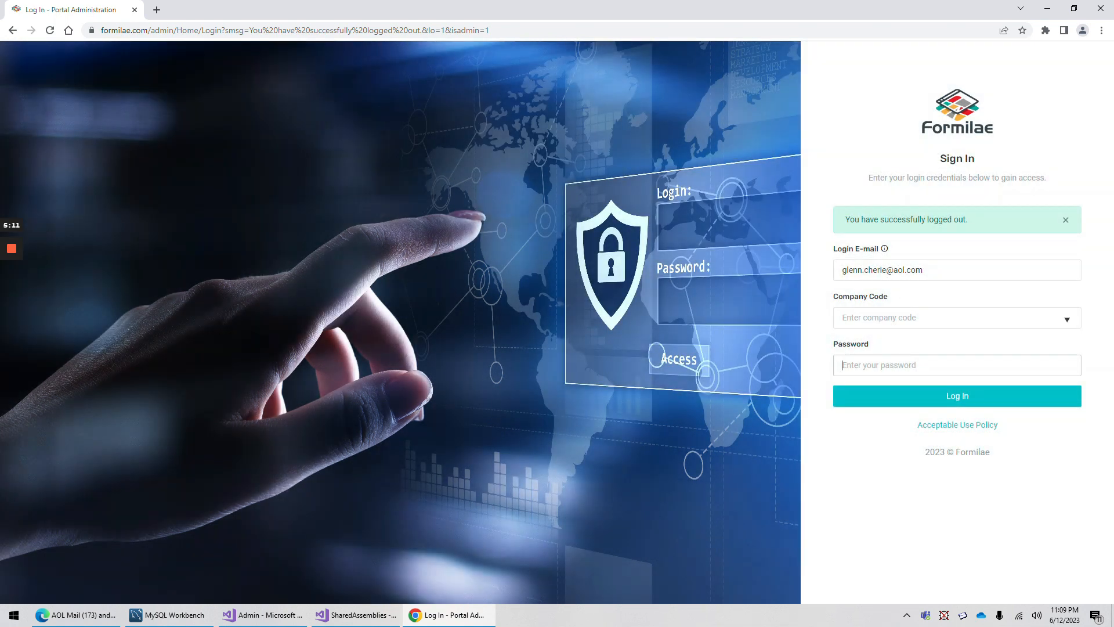
Choose company code 40000 and start entering the new user's password
click(938, 317)
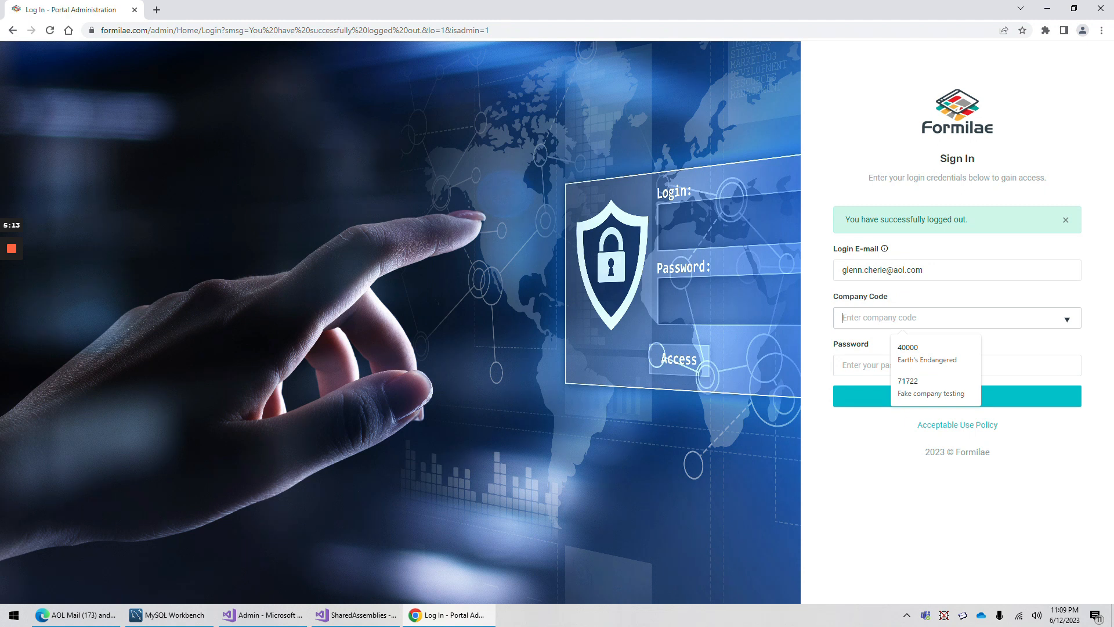
click(938, 299)
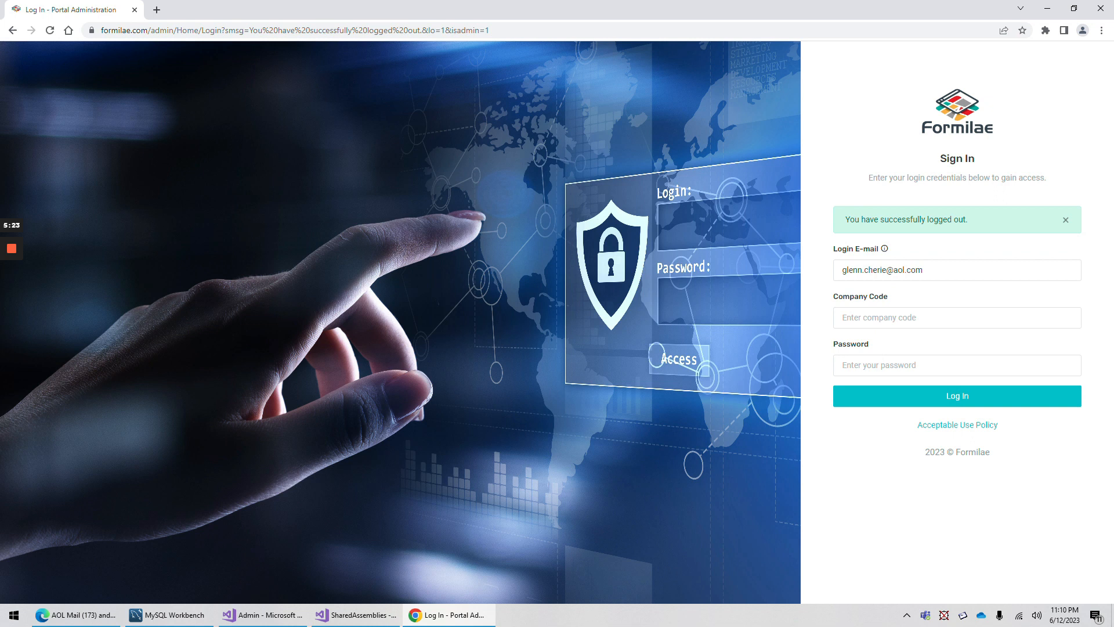
drag(923, 270, 809, 270)
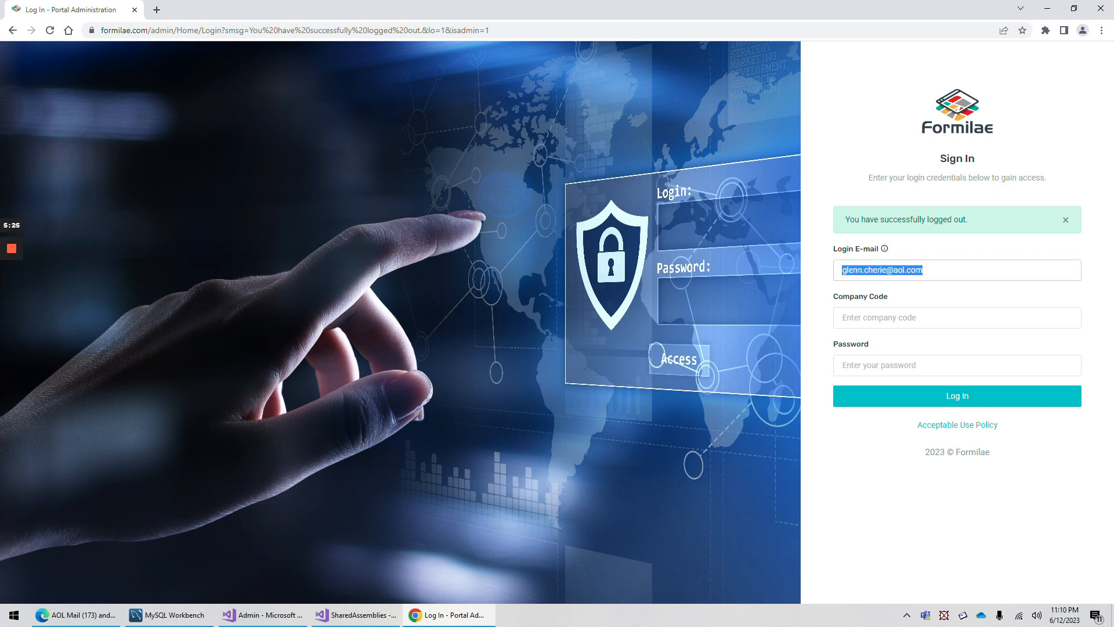
key(Tab)
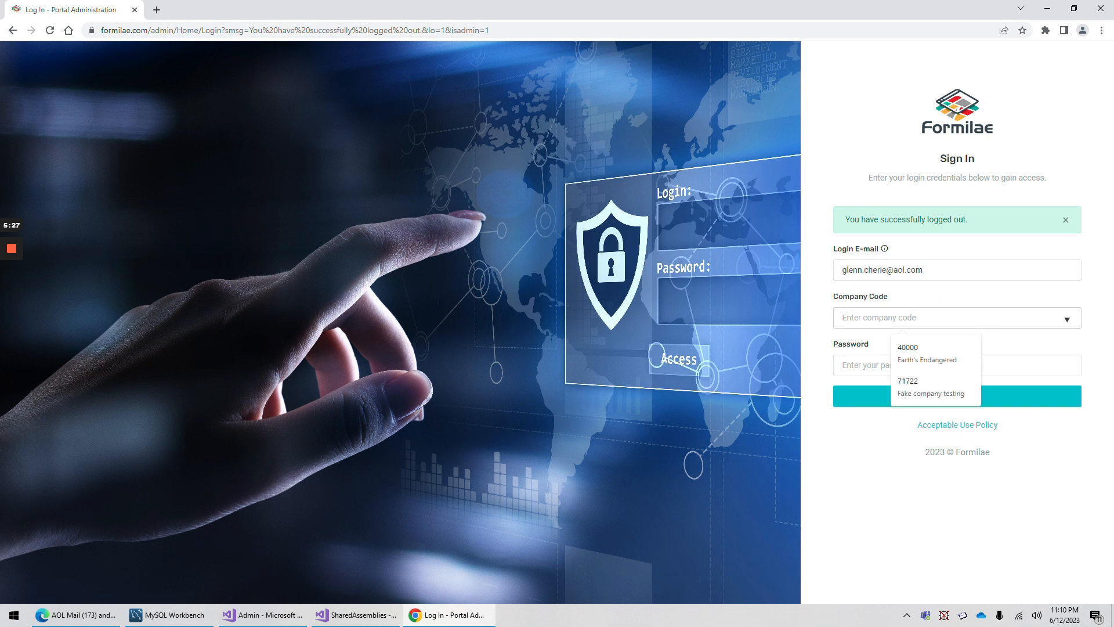
click(923, 354)
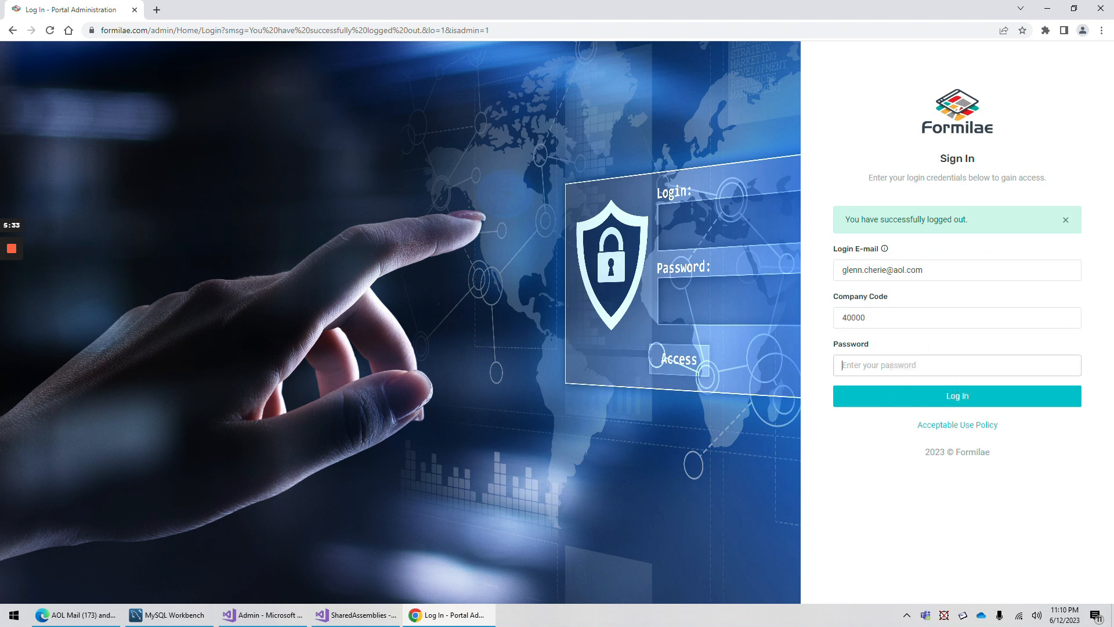
text(•)
Sign in as the new user and return to the dashboard home page
click(896, 403)
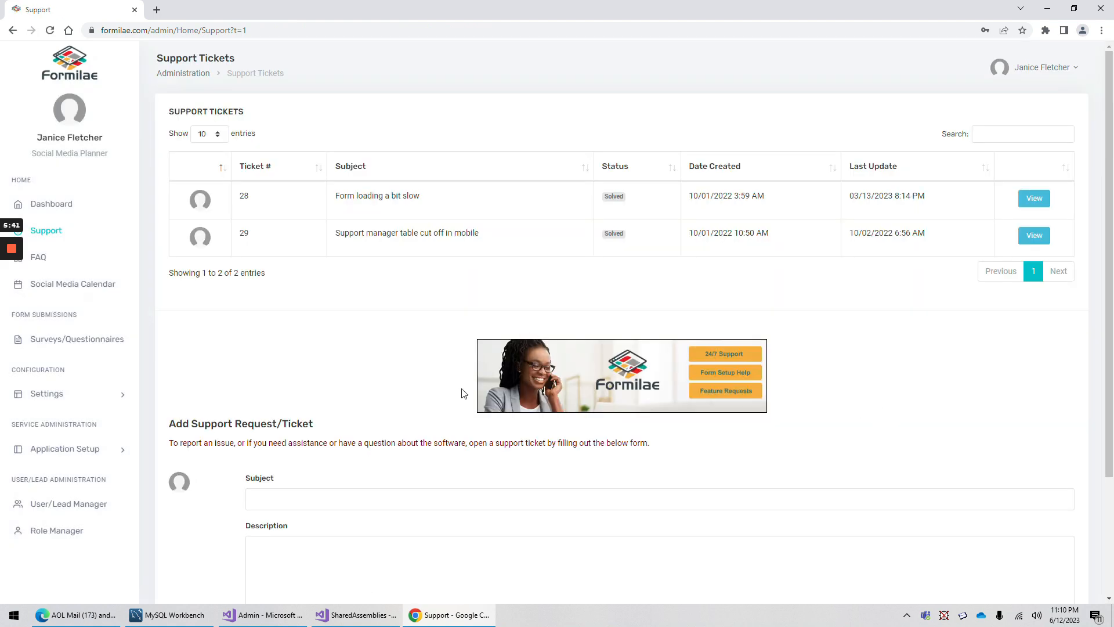
scroll(363, 433, down, 3)
scroll(365, 432, up, 3)
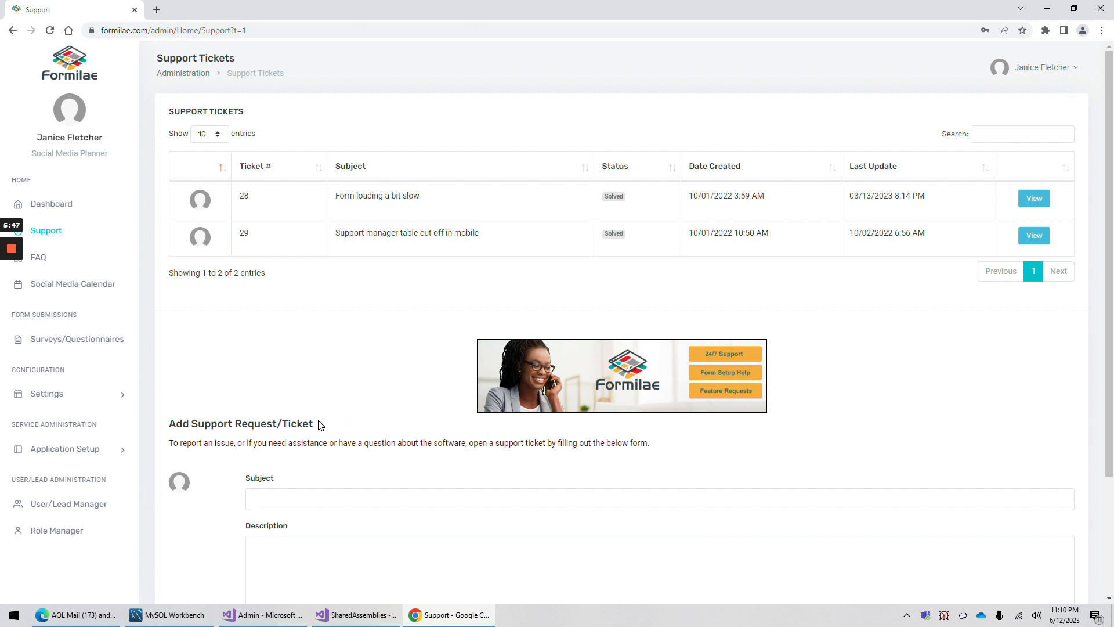
click(61, 206)
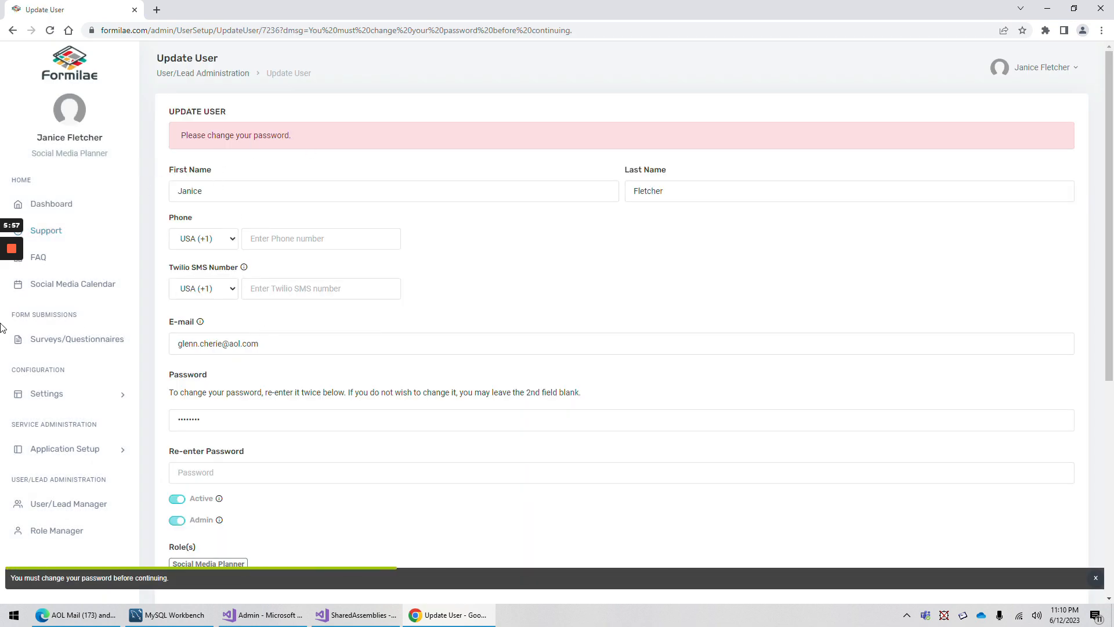
Enter a new password and confirmation, save, and dismiss the password mismatch warning
drag(210, 420, 105, 379)
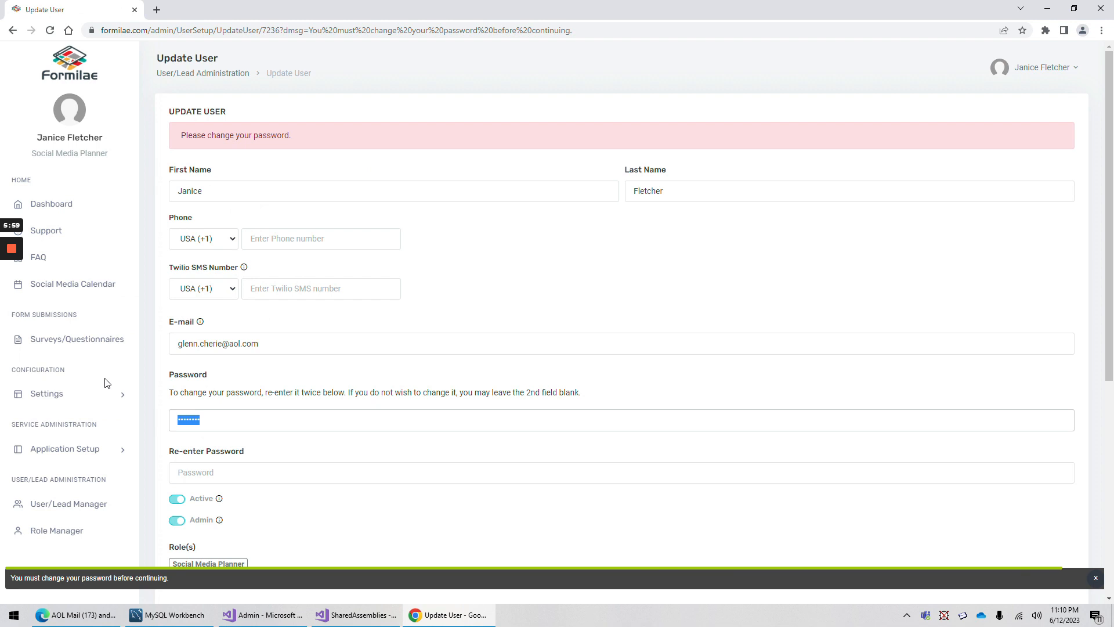
text(••••••)
key(Tab)
text(•)
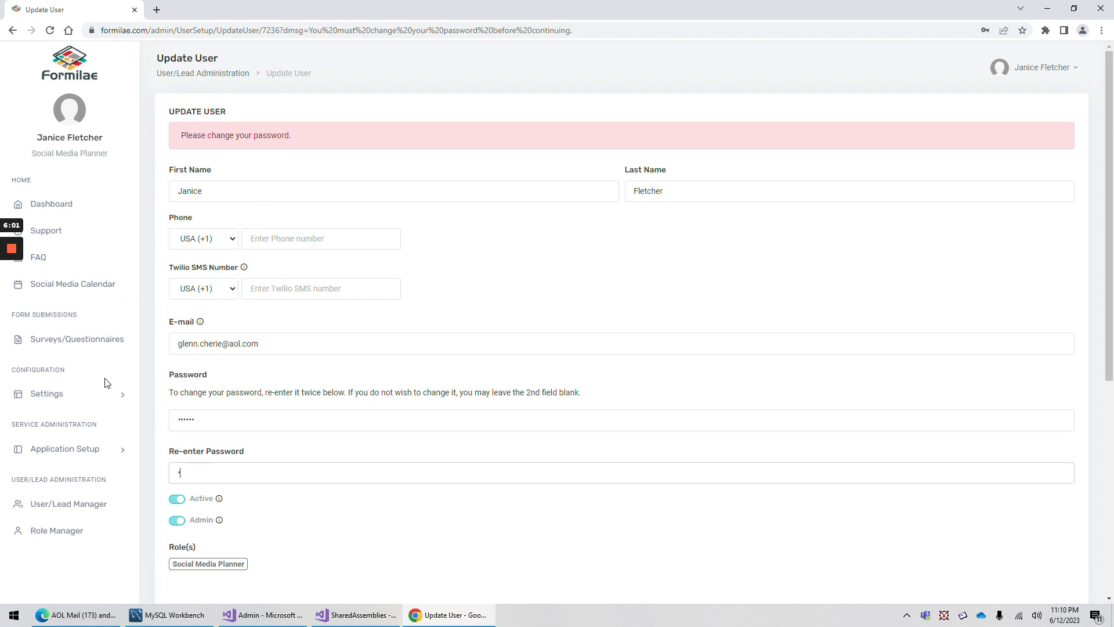
scroll(430, 410, down, 5)
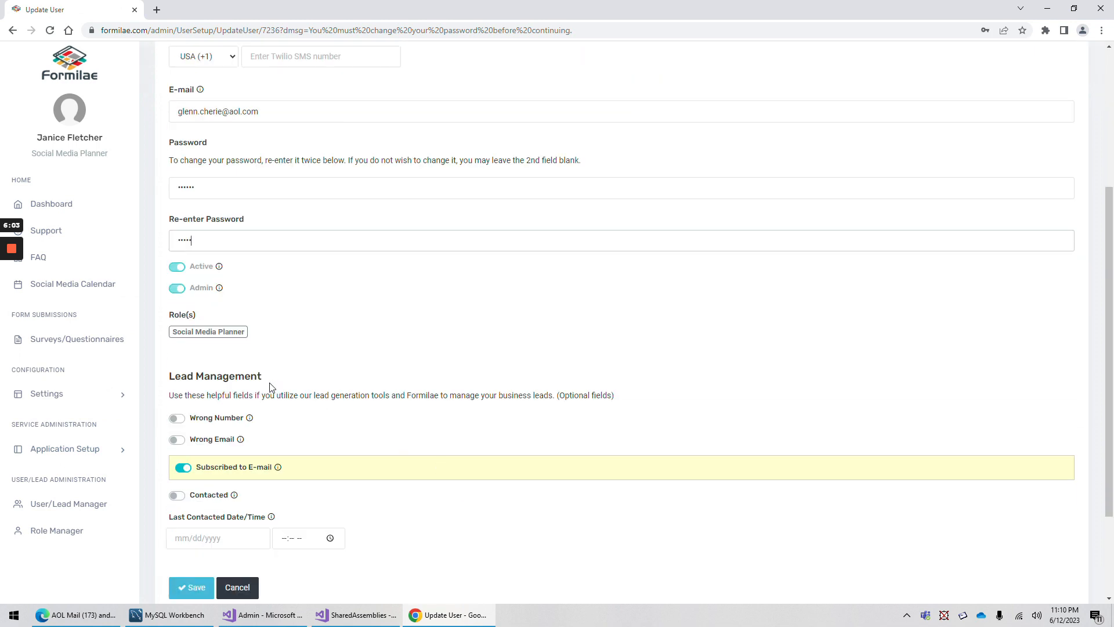
click(180, 232)
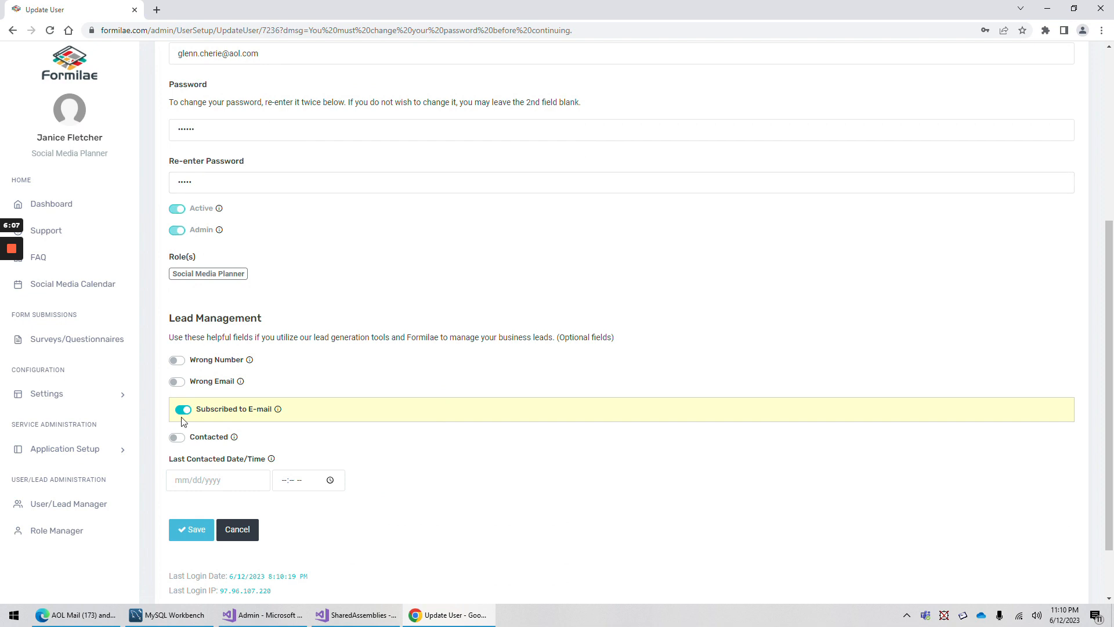
click(185, 538)
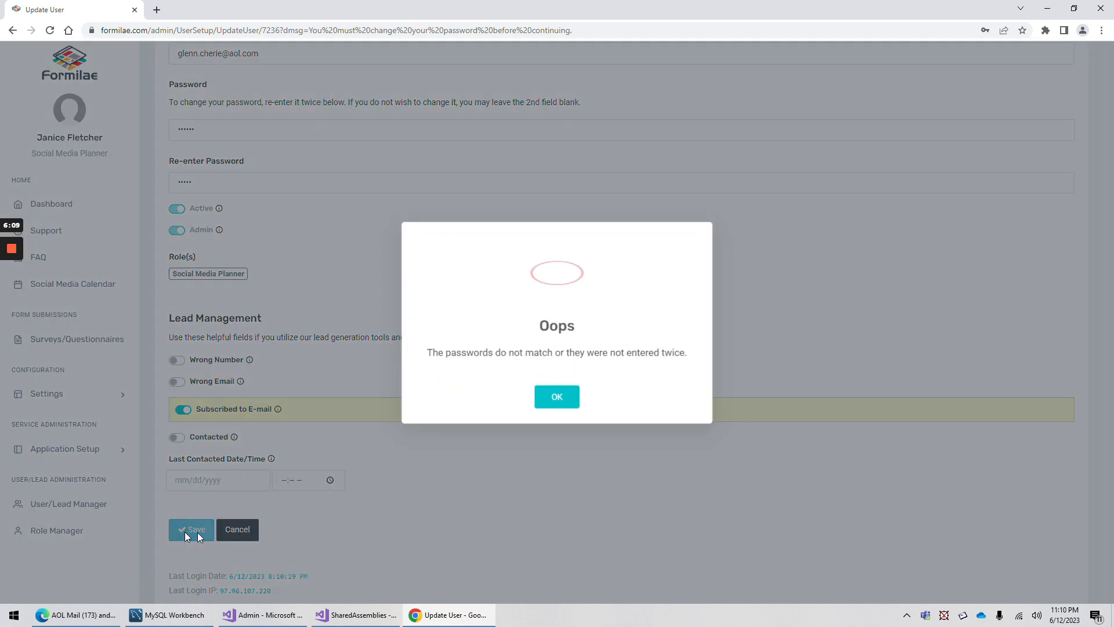
click(557, 395)
Retype the new password in both fields and save it successfully
scroll(219, 316, up, 5)
drag(203, 420, 139, 415)
text(••••••)
key(Tab)
key(BackSpace)
text(••••••)
scroll(203, 458, down, 6)
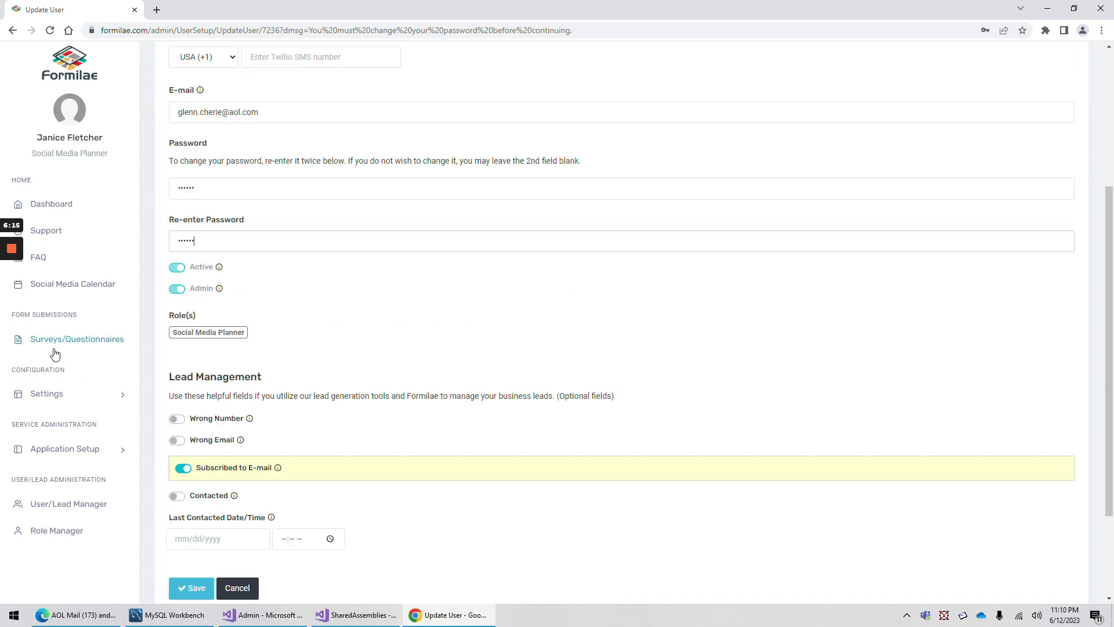
click(203, 460)
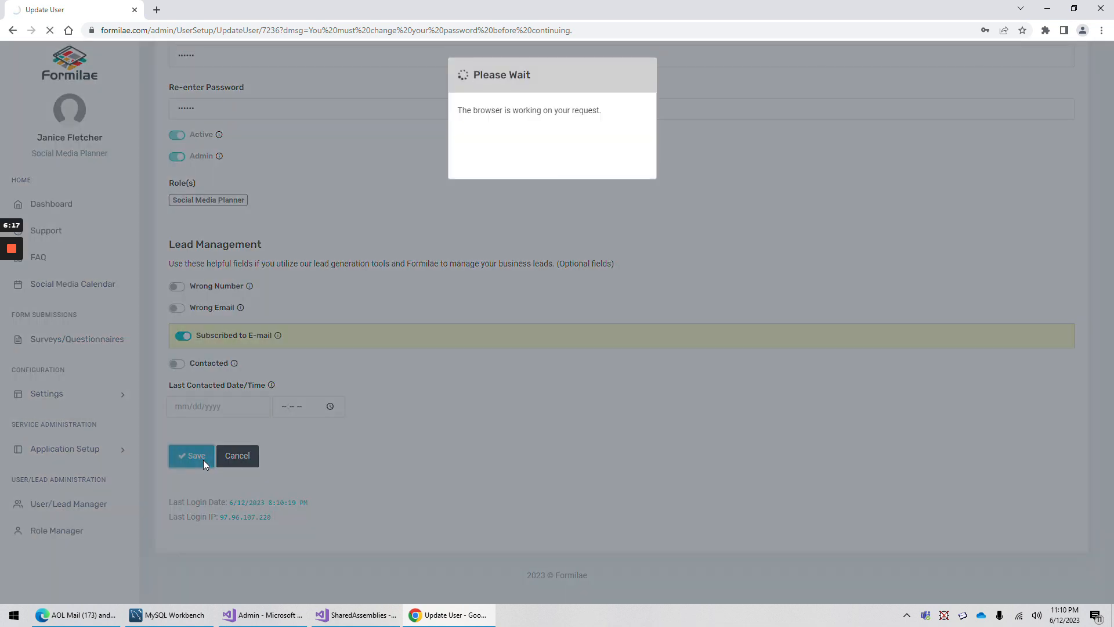
scroll(326, 469, down, 2)
scroll(326, 468, down, 6)
scroll(348, 478, up, 8)
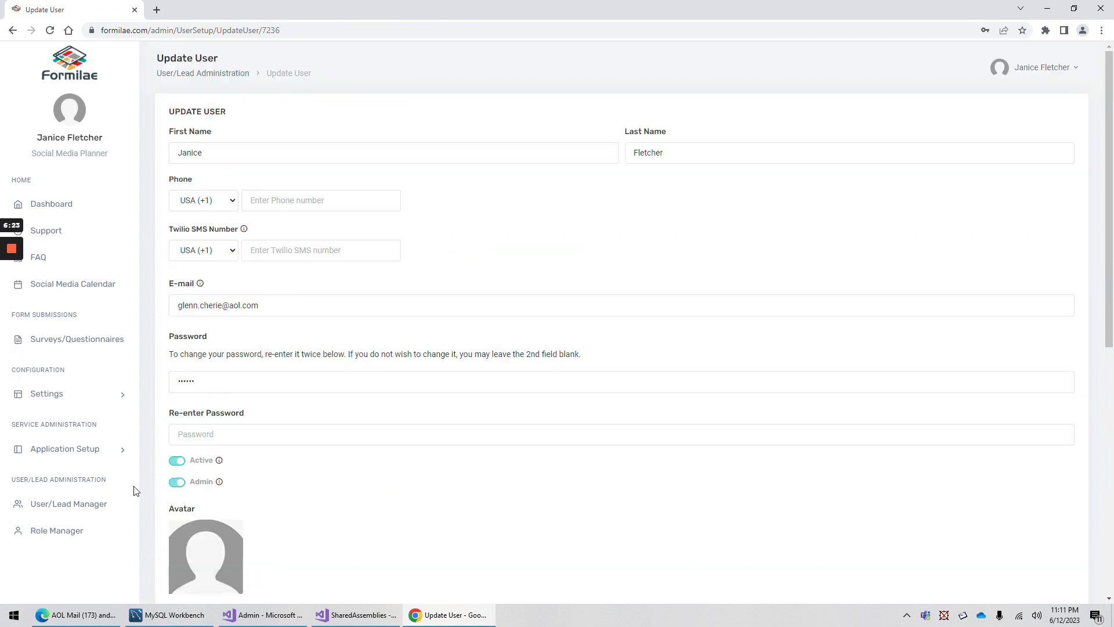
Browse the Dashboard and the FAQ page
click(60, 210)
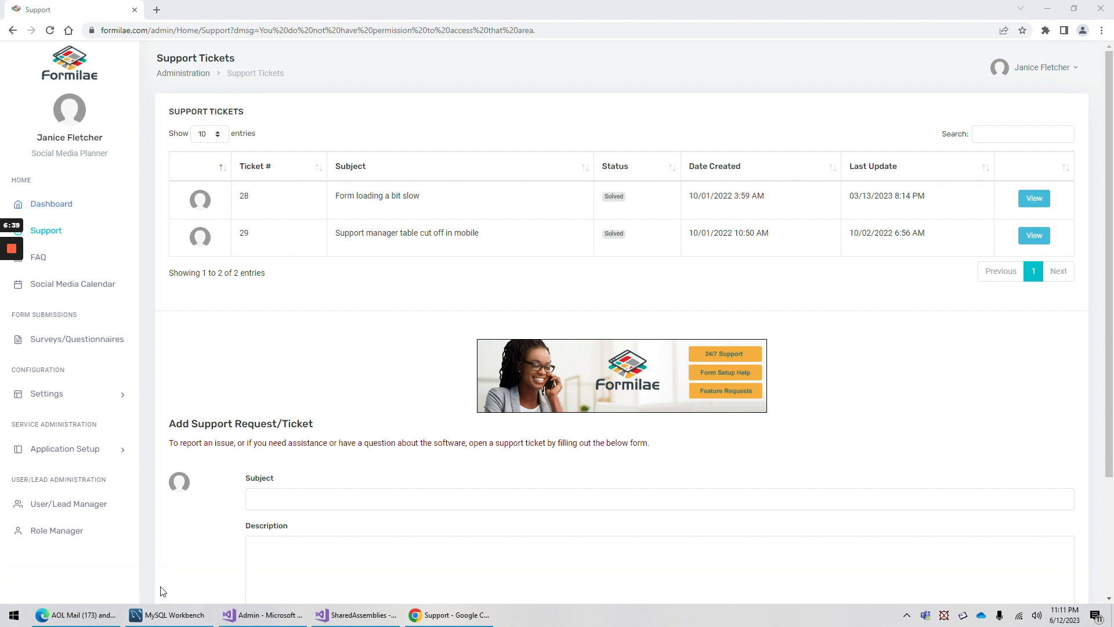
scroll(360, 388, down, 3)
scroll(337, 348, up, 3)
scroll(812, 409, down, 3)
scroll(596, 276, up, 3)
scroll(268, 387, down, 2)
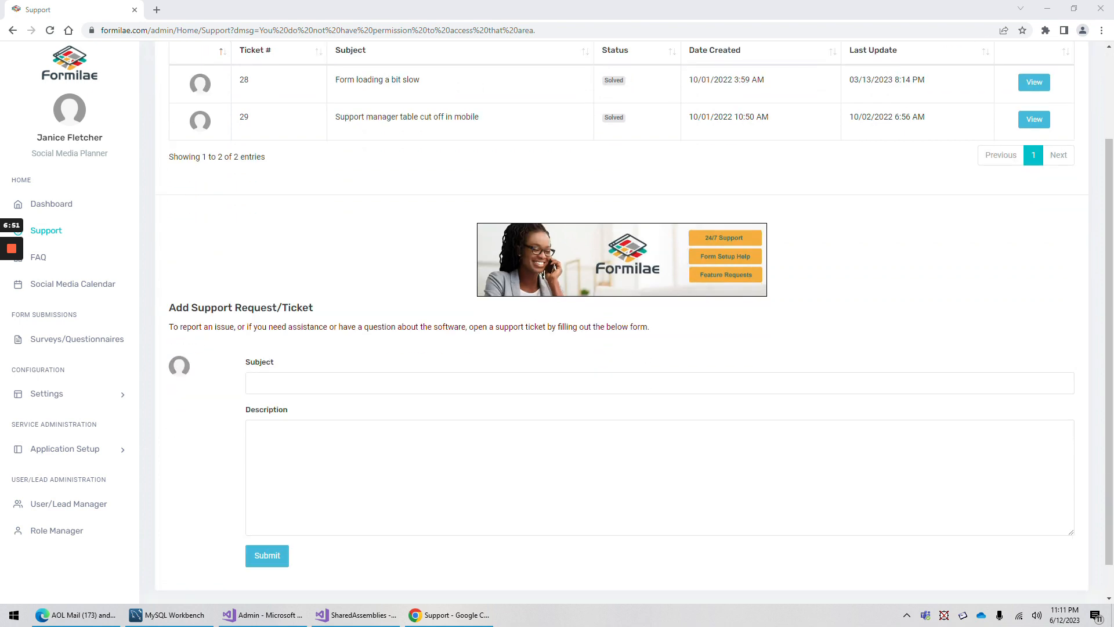
click(39, 257)
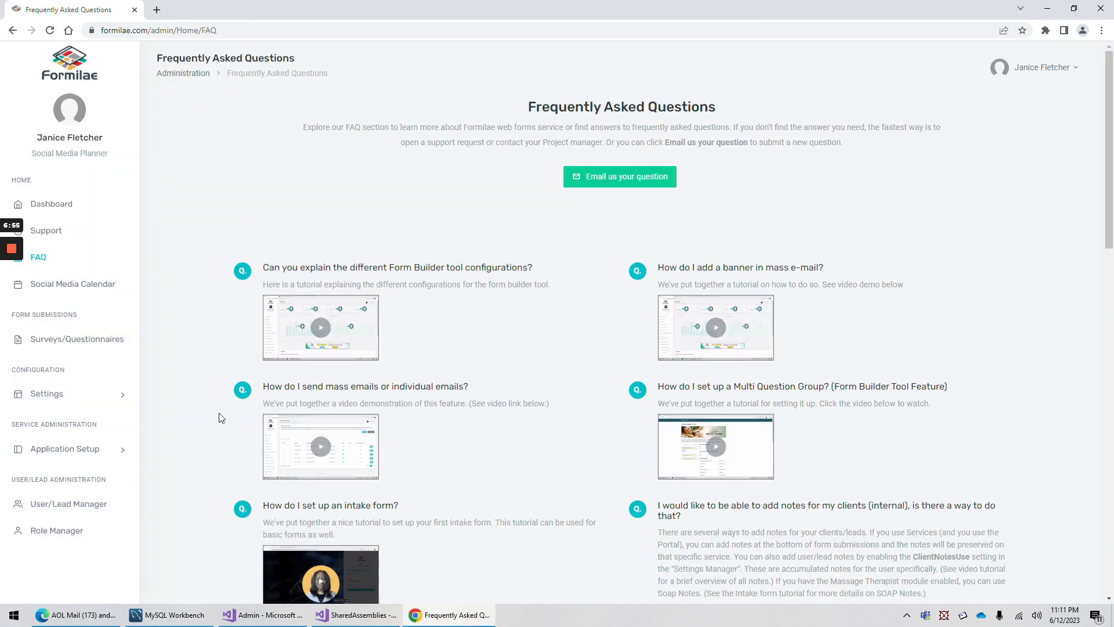
scroll(253, 464, down, 5)
scroll(293, 369, down, 7)
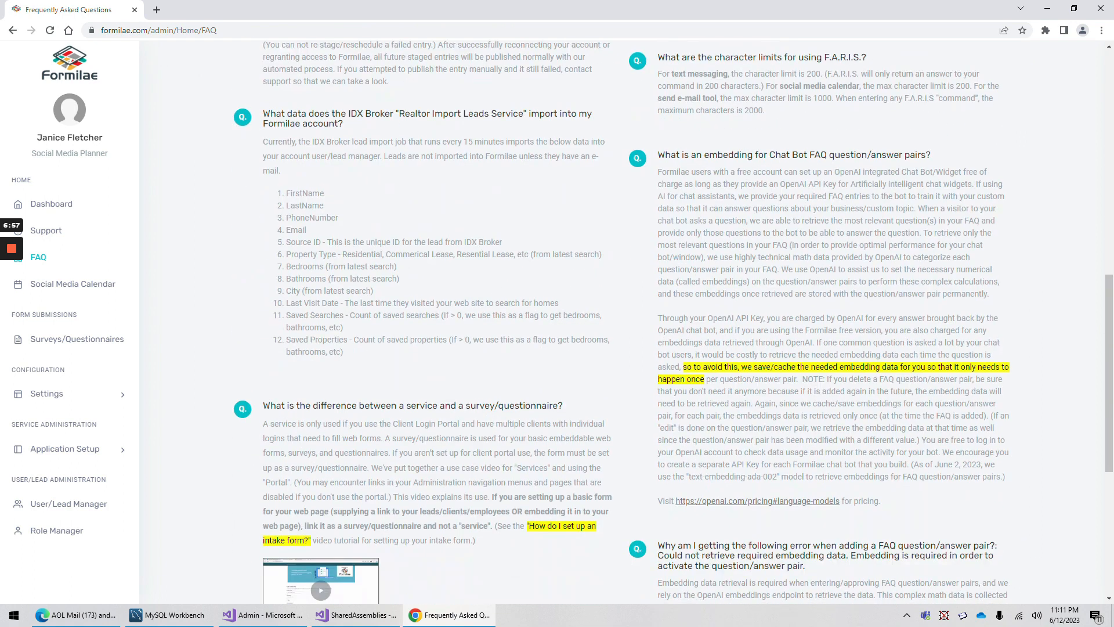
scroll(292, 369, up, 2)
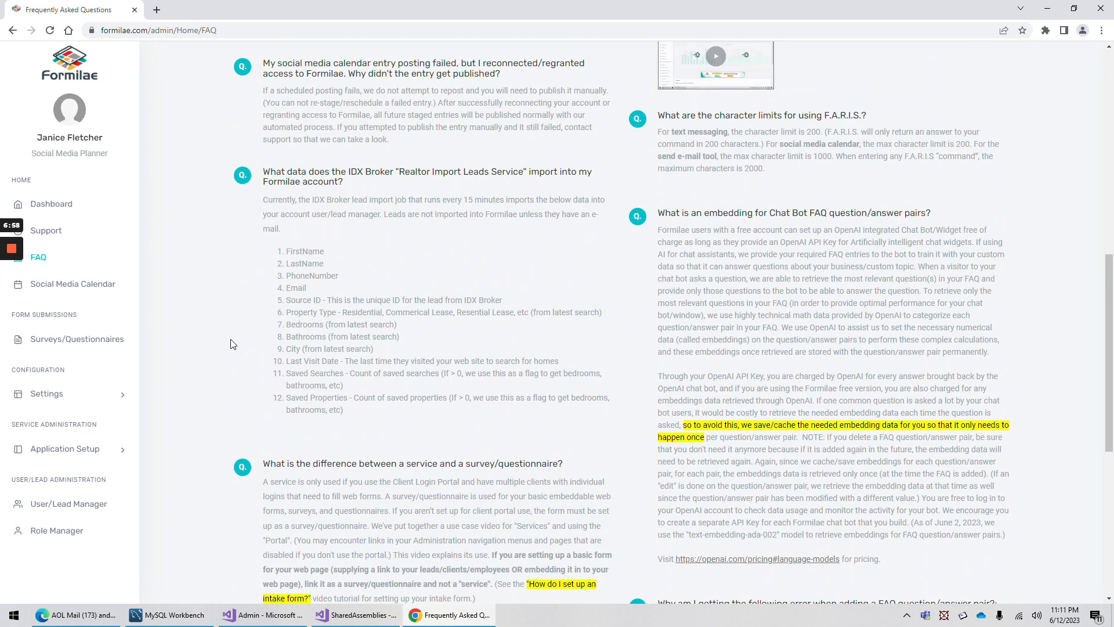
Expand Application Setup and open the Social Media Calendar for June 2023
click(72, 454)
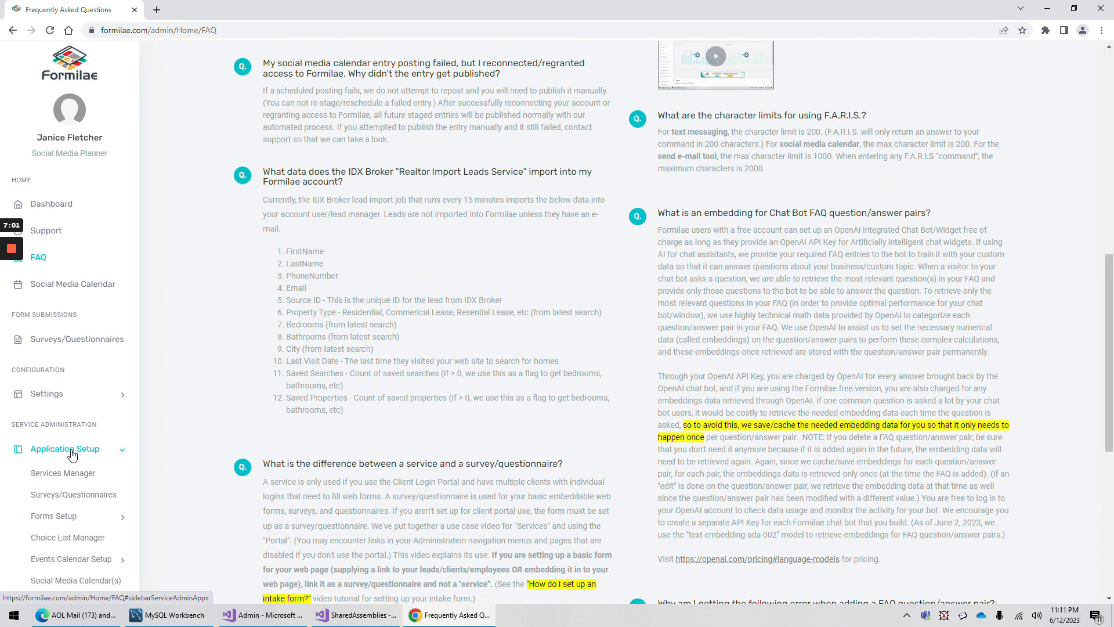
scroll(72, 464, down, 2)
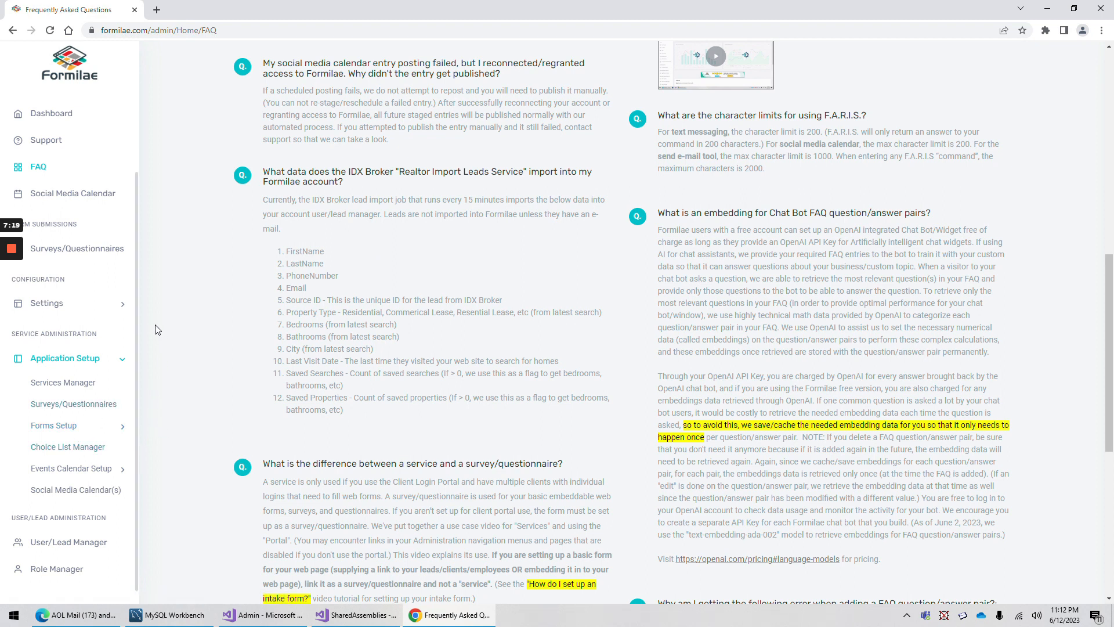
click(79, 192)
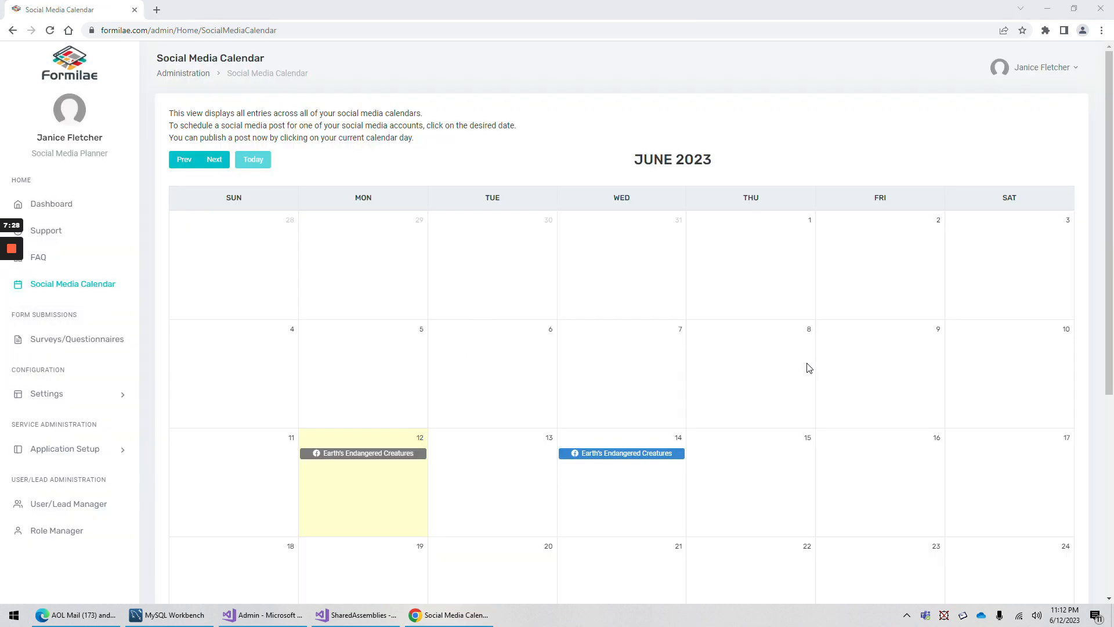
Start a June 15 post on the Earth's Endangered Creatures calendar with the earthsendangered.com caption
scroll(767, 373, down, 3)
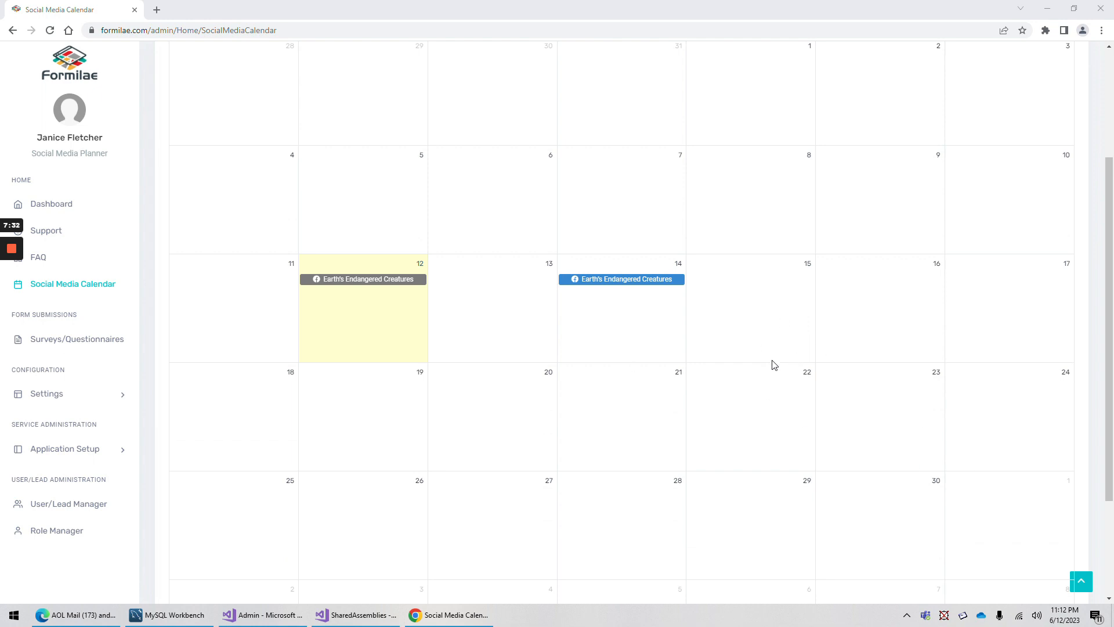
click(779, 317)
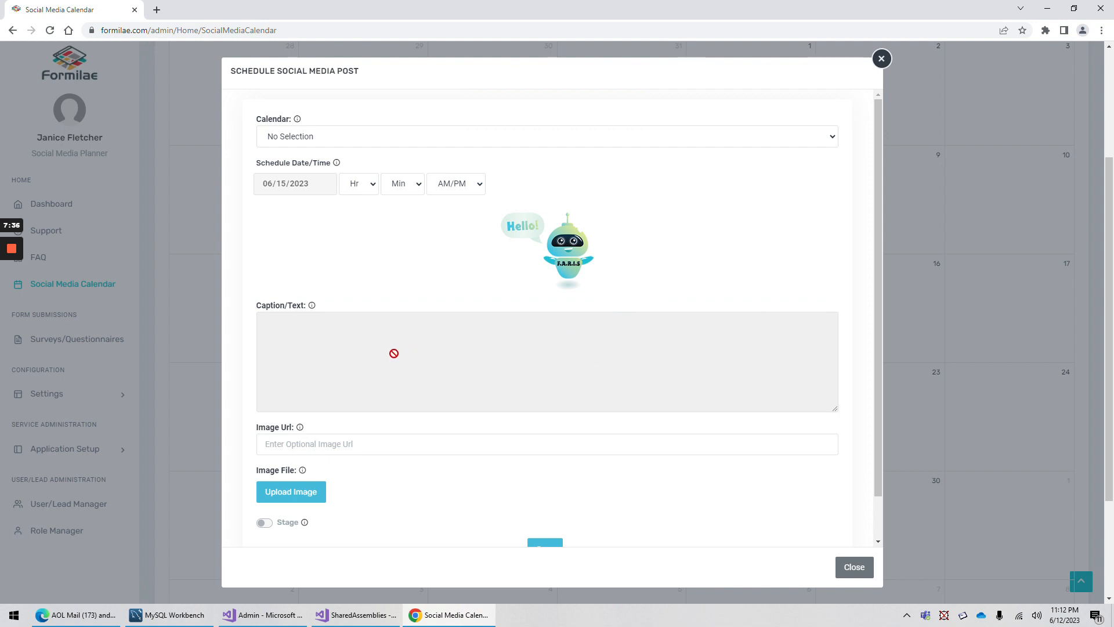
click(328, 138)
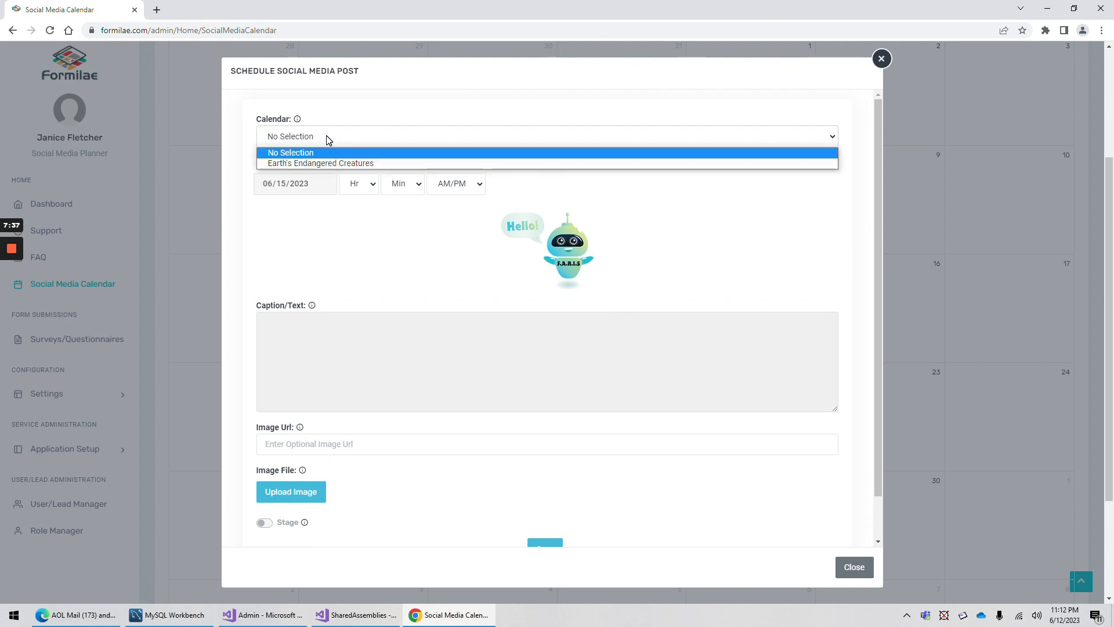
click(340, 163)
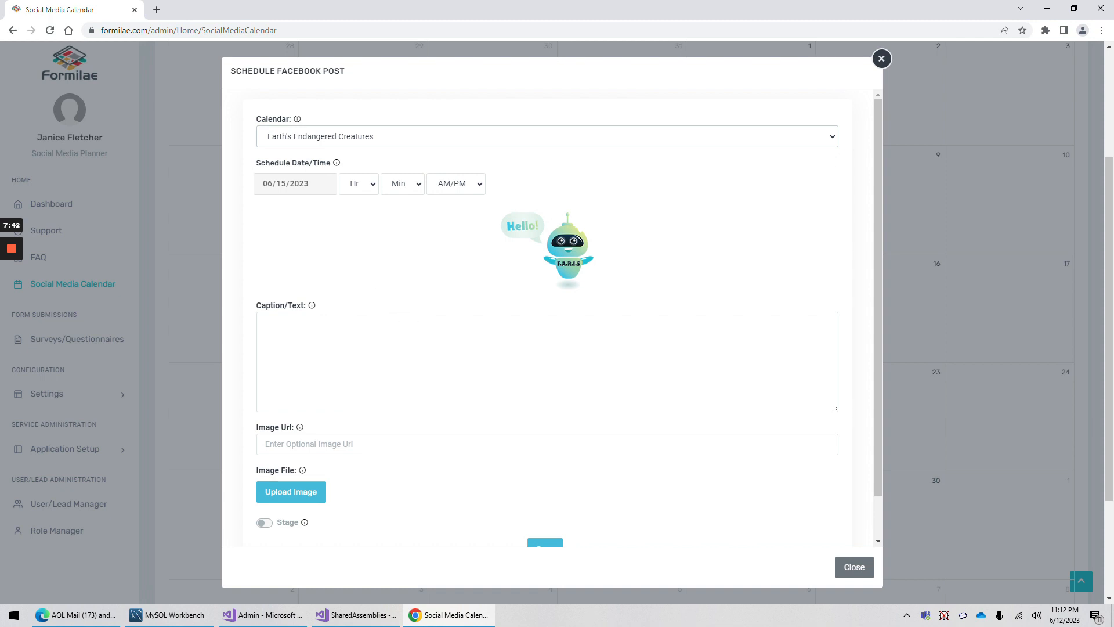
click(266, 323)
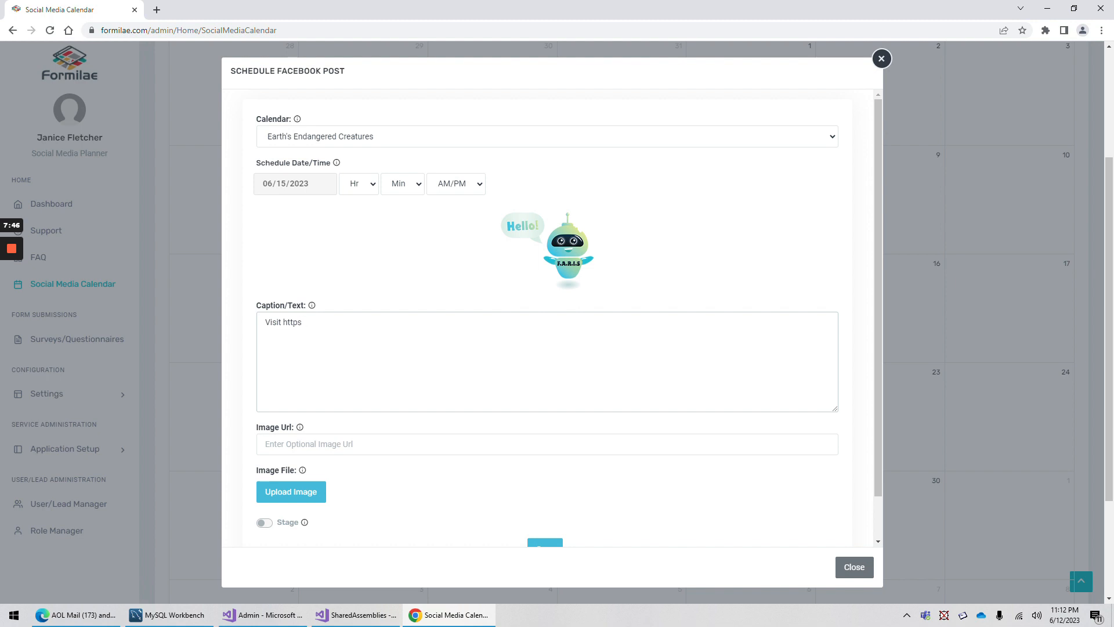
text(Visit http://earthsendangered.com for cool creature facts.)
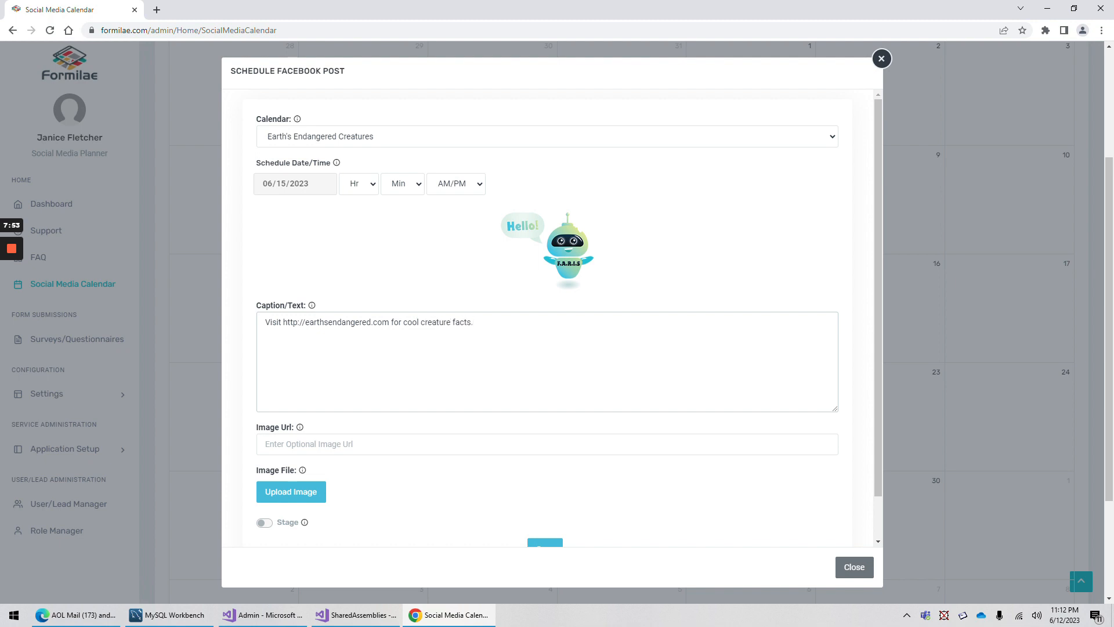
scroll(416, 287, down, 1)
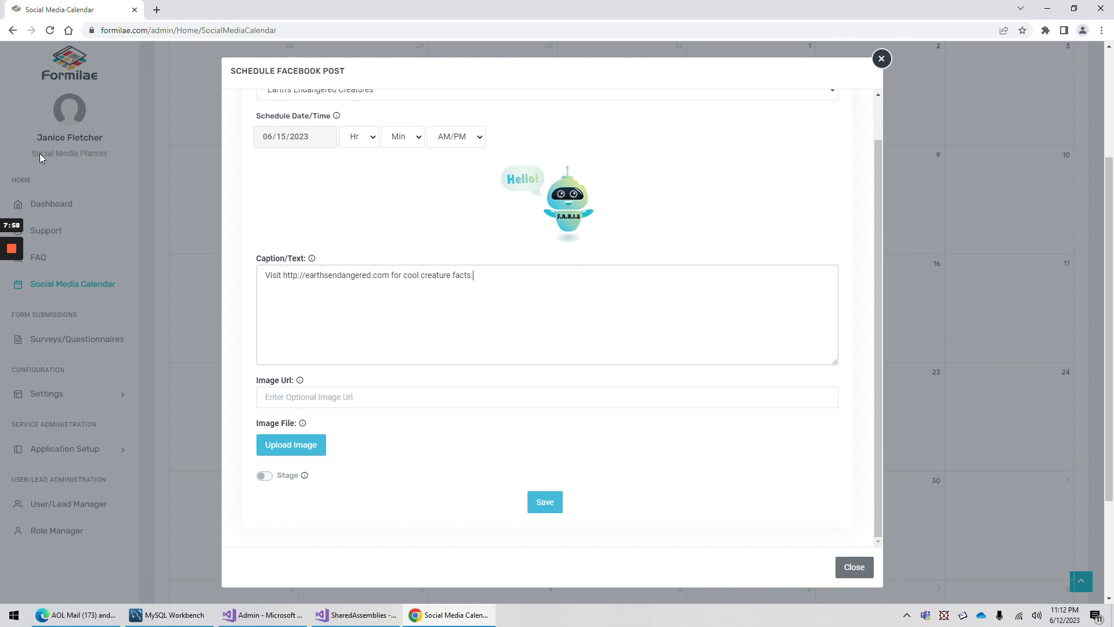
click(264, 479)
Set the post time to 5:00 PM
scroll(400, 440, down, 3)
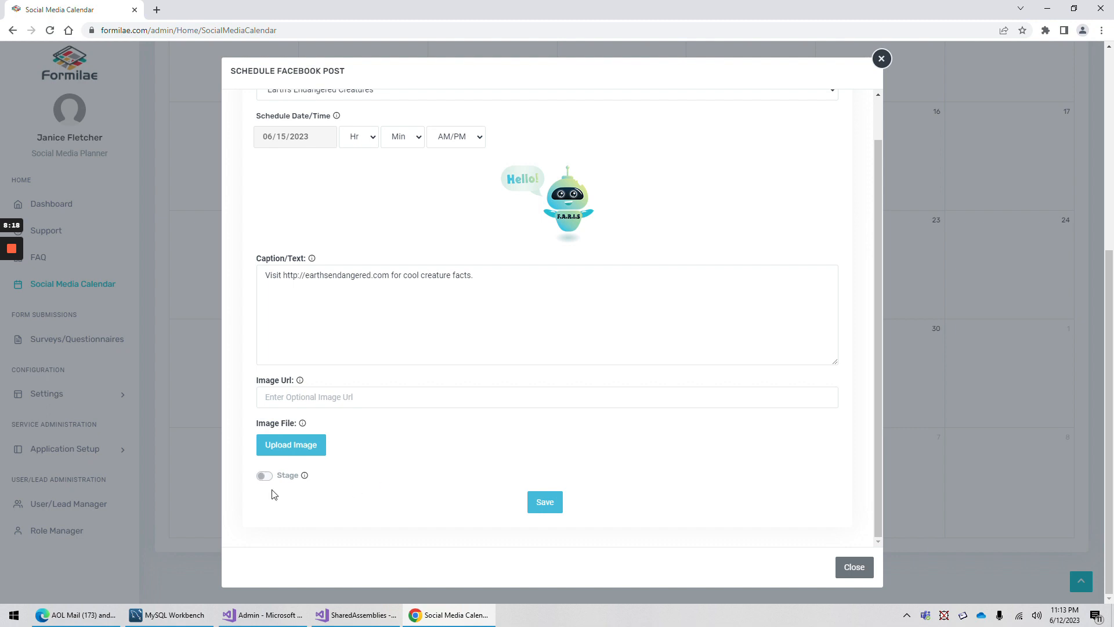
click(357, 137)
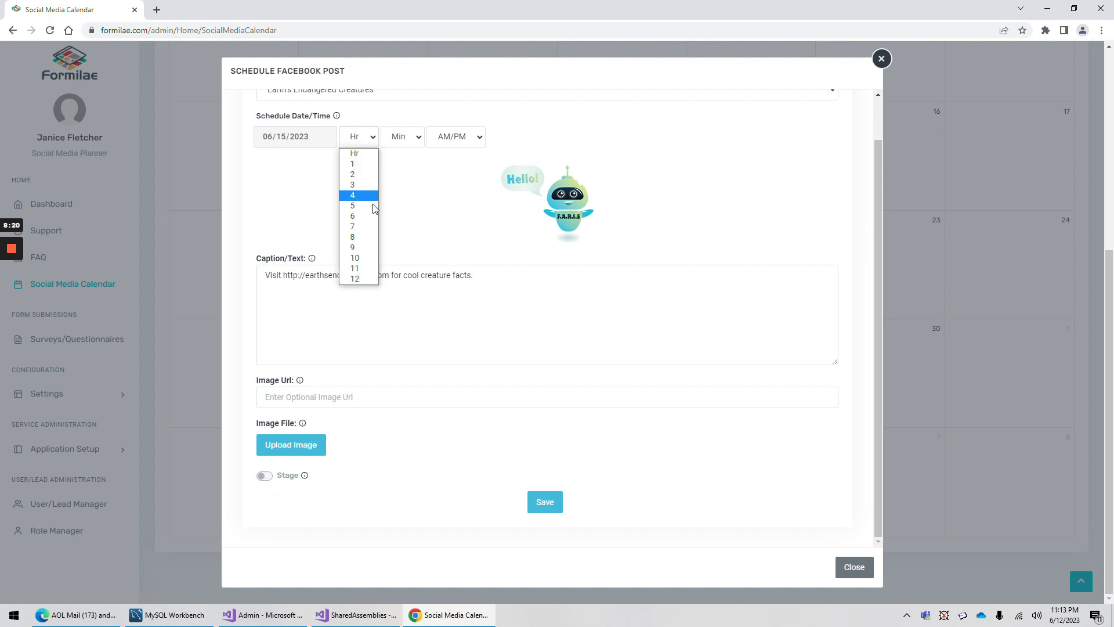
click(365, 214)
click(409, 140)
click(406, 164)
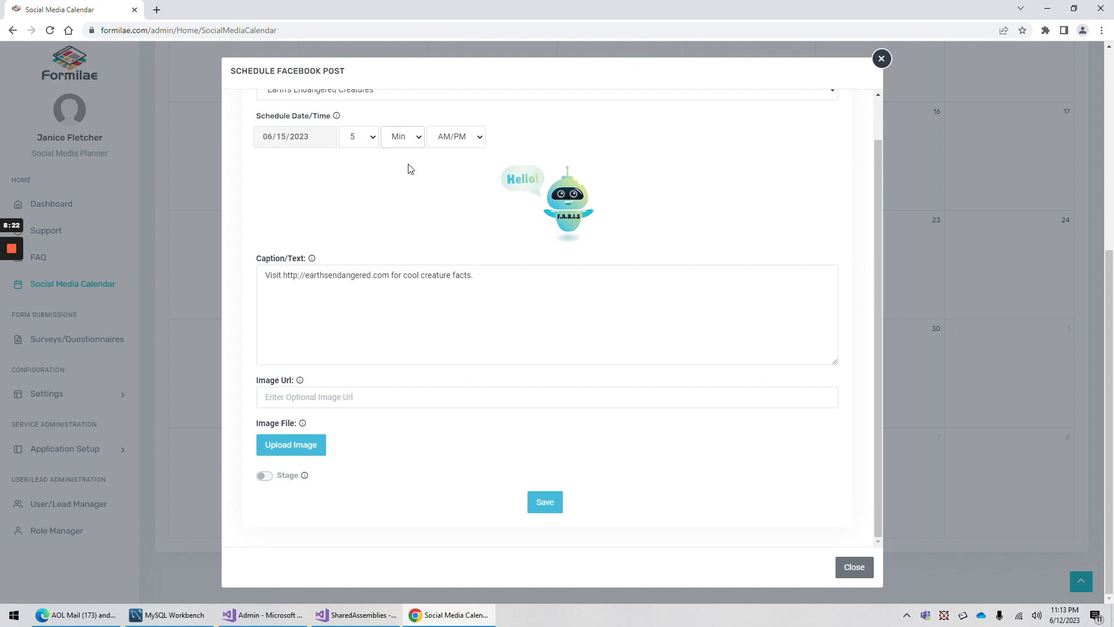
click(469, 140)
click(452, 174)
Save the Facebook post, review its June 15 entry details, then close them
click(535, 507)
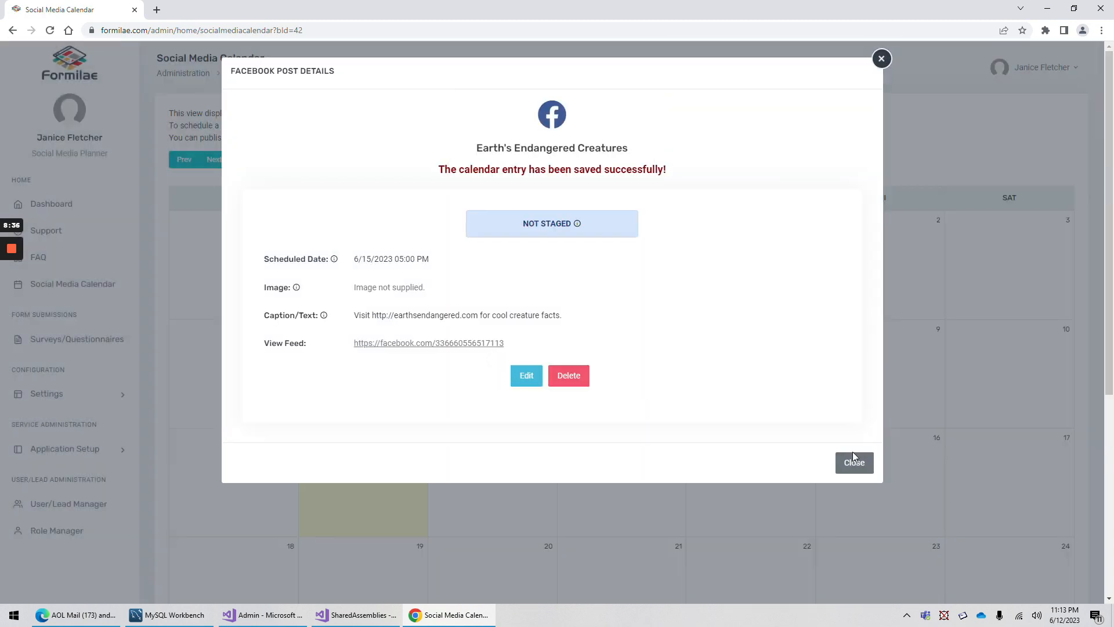
click(854, 463)
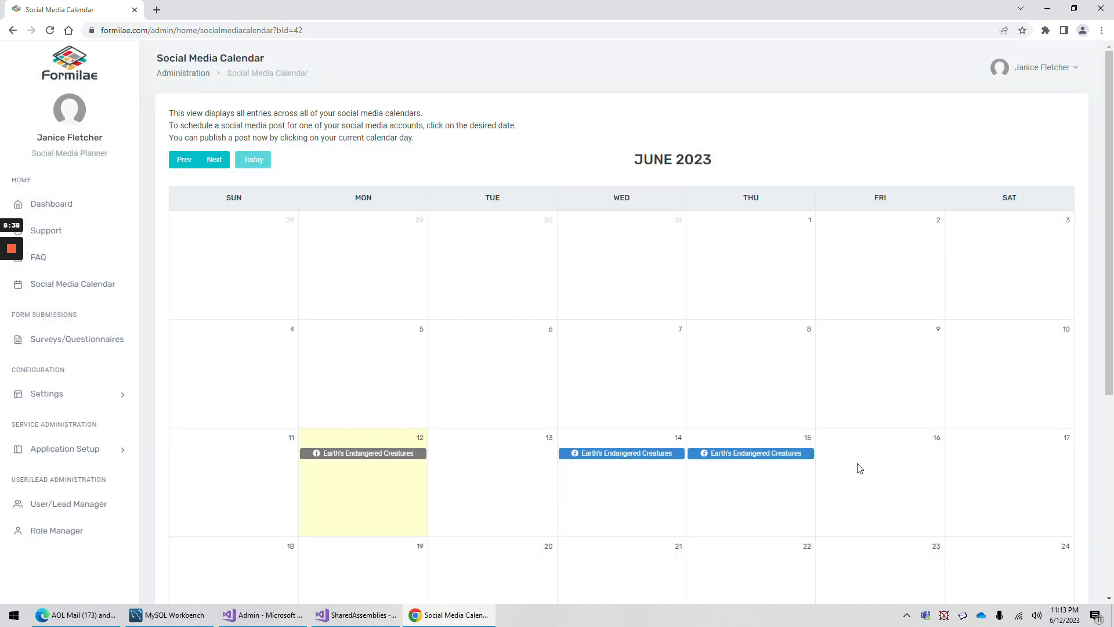
click(764, 456)
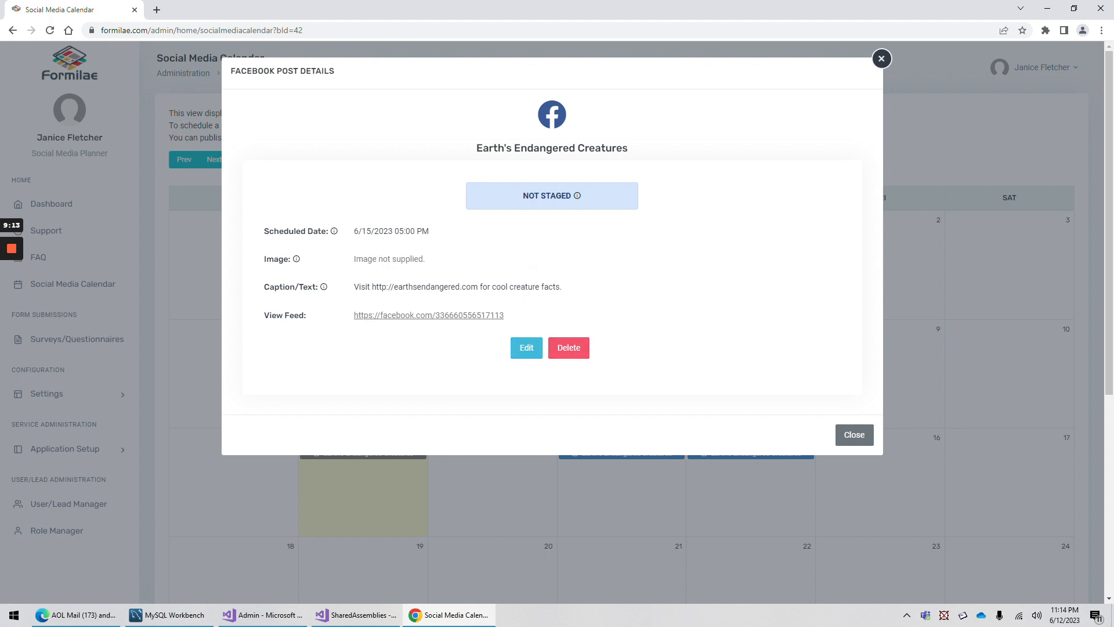
click(854, 435)
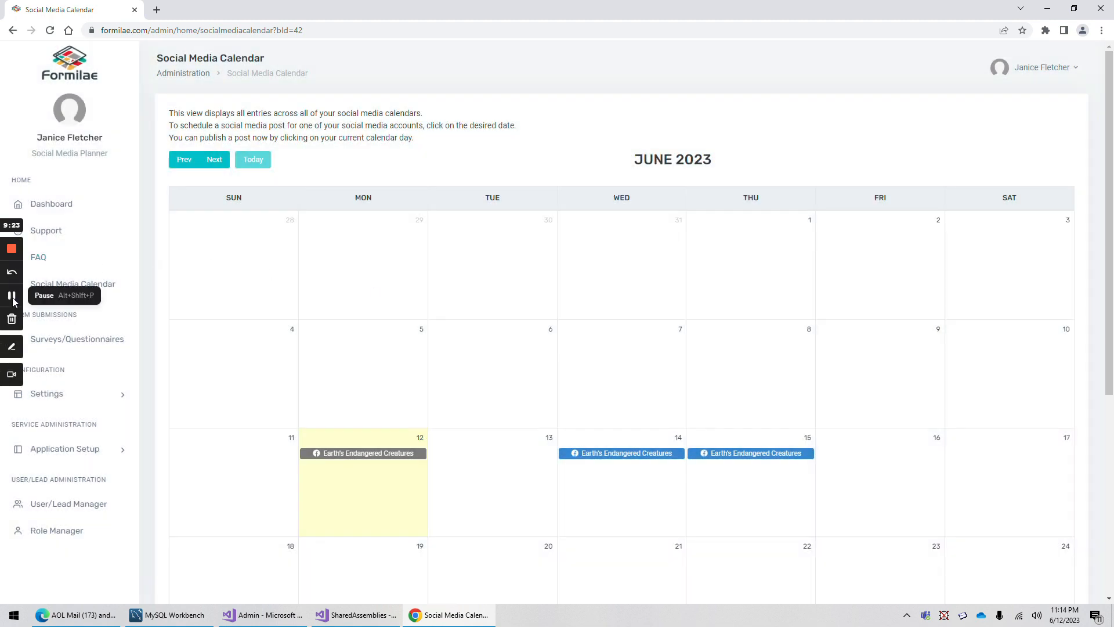
click(4, 295)
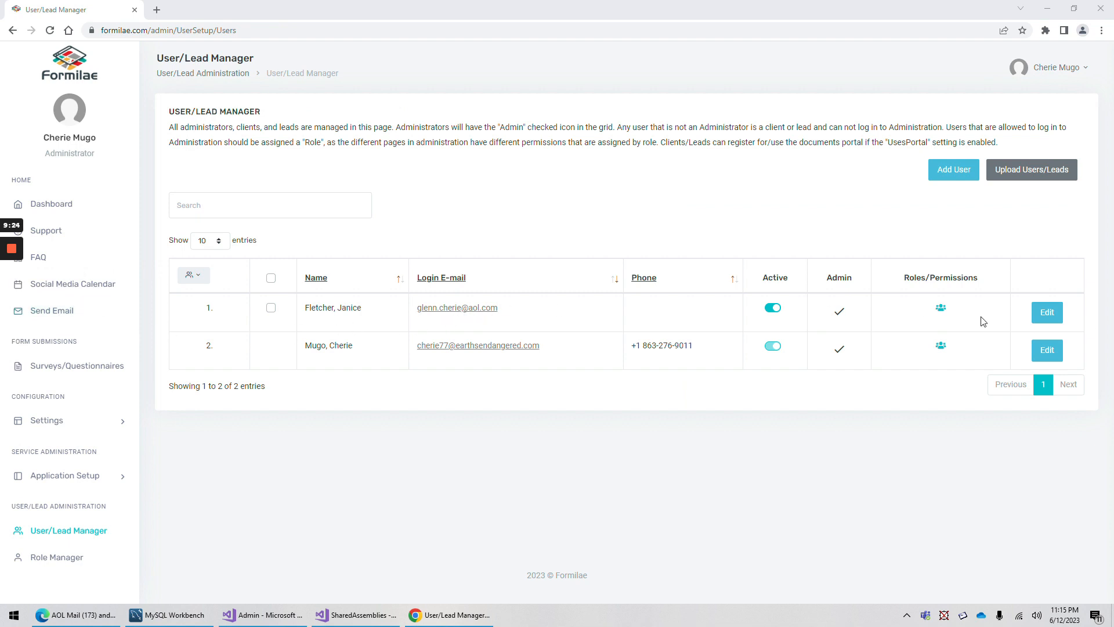
Replace the first user's Social Media Planner-only role with Form Builder plus Social Media Planner
click(1048, 314)
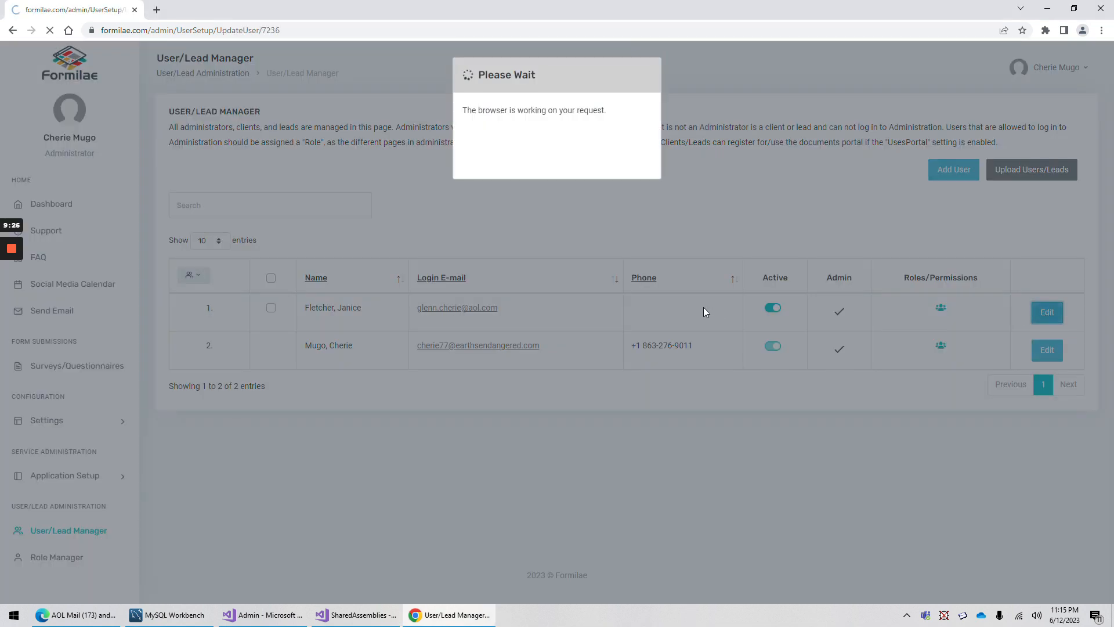
scroll(368, 280, down, 6)
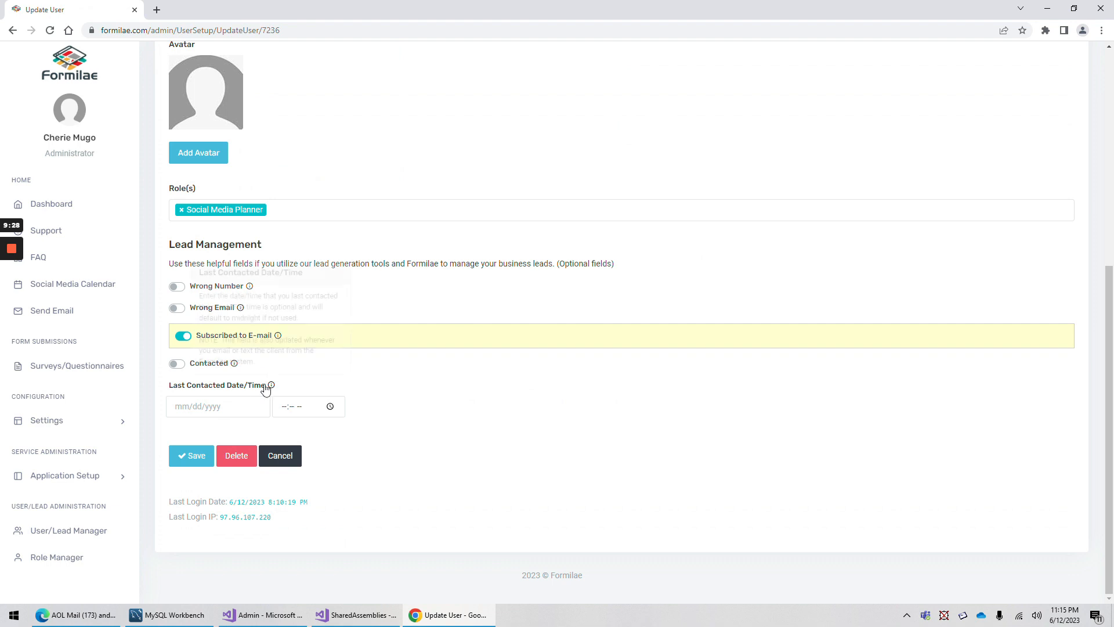
click(181, 210)
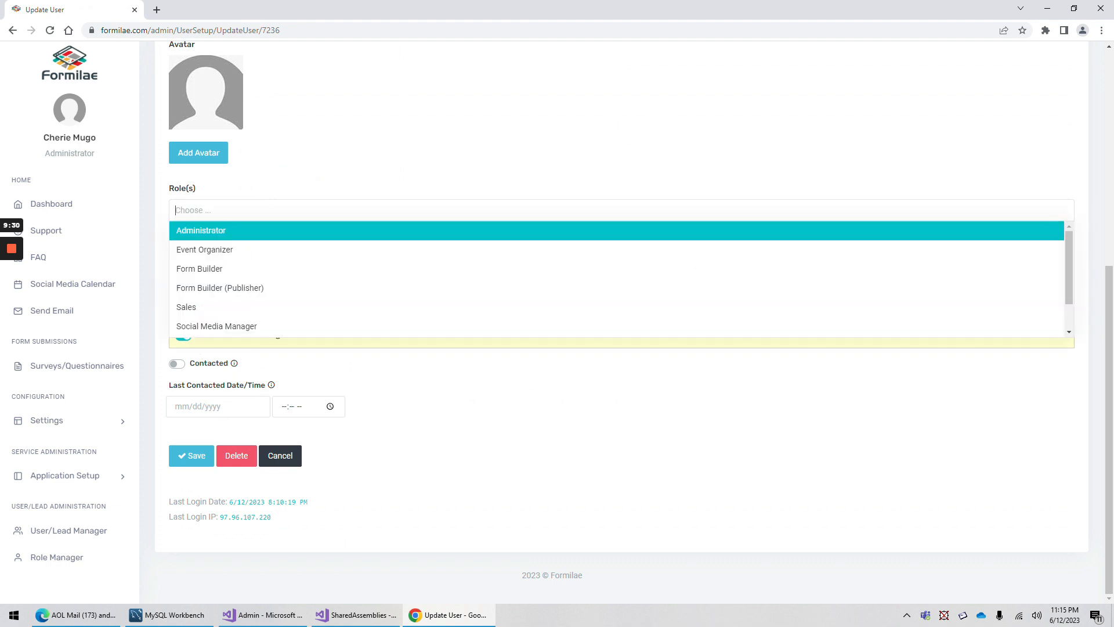
click(251, 269)
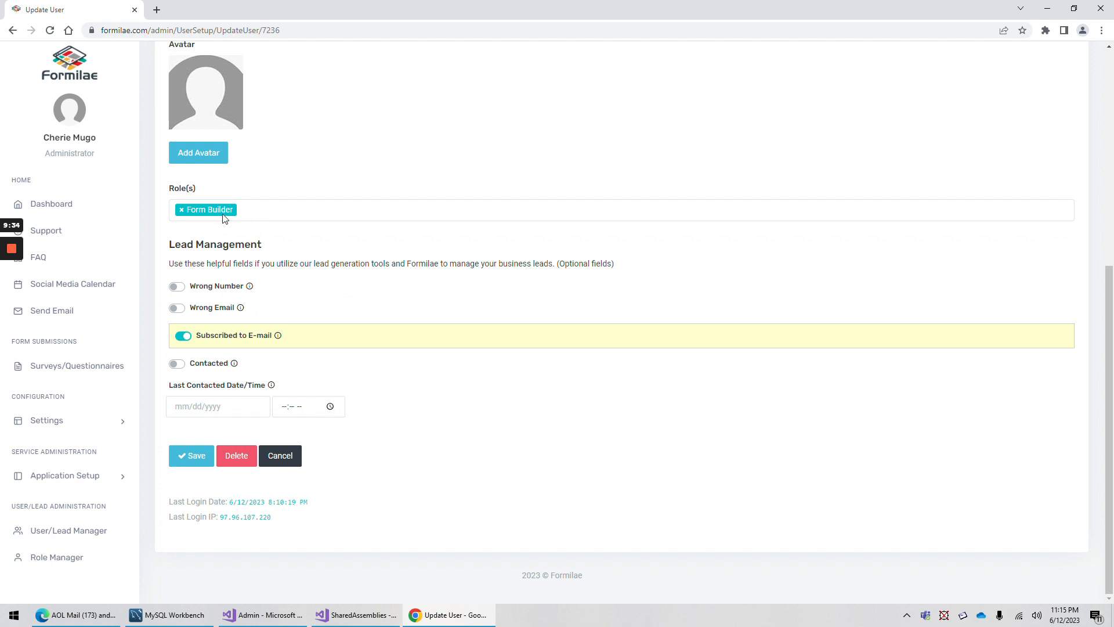
click(280, 210)
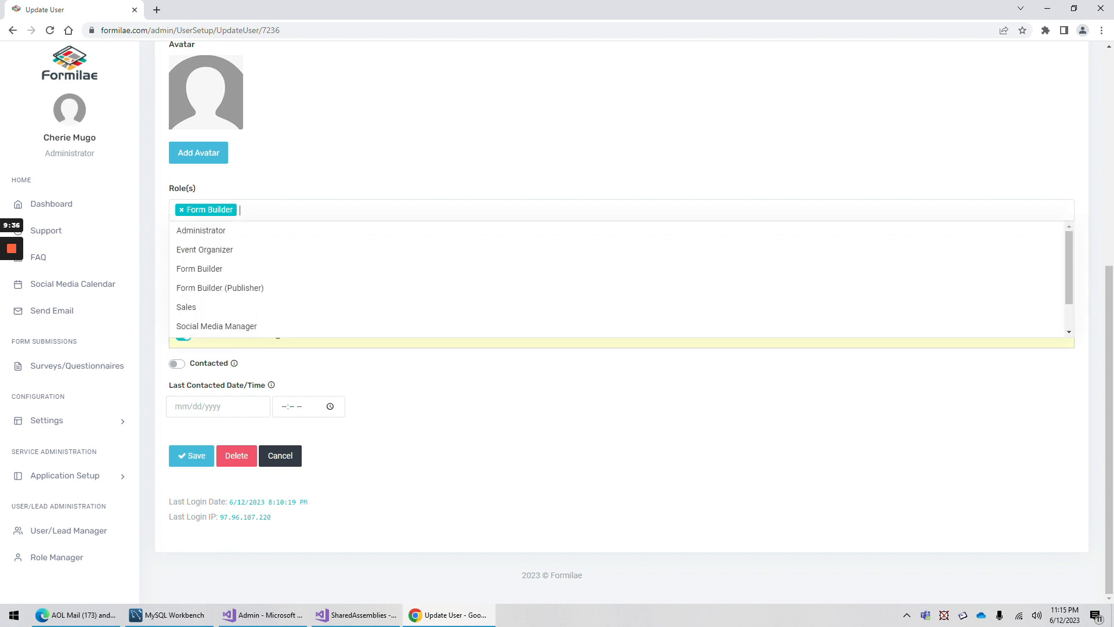
scroll(249, 308, down, 1)
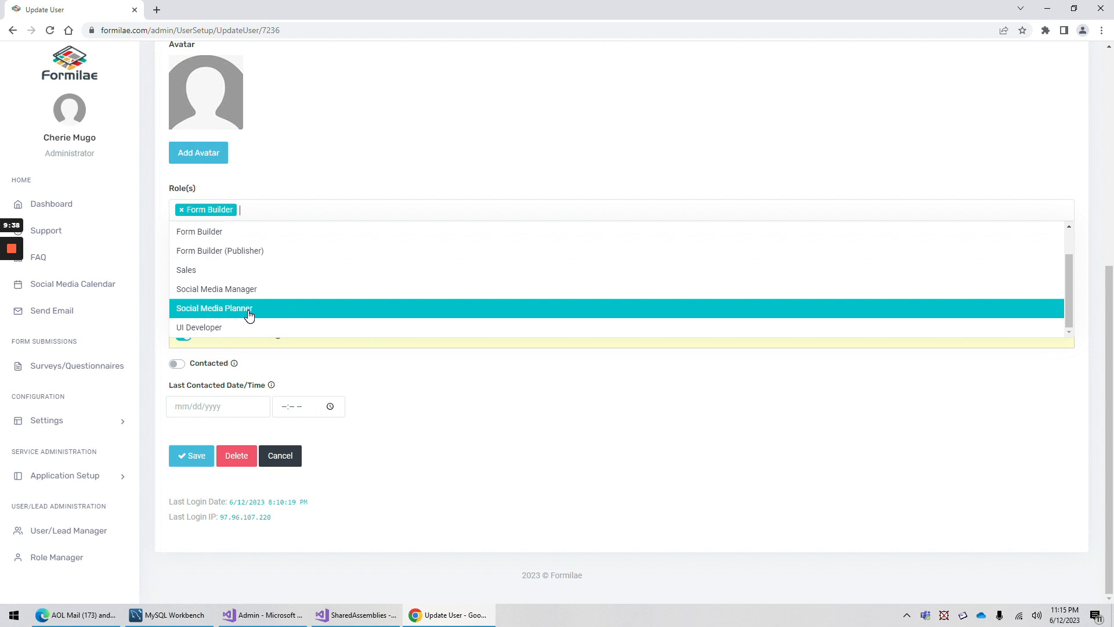
click(249, 293)
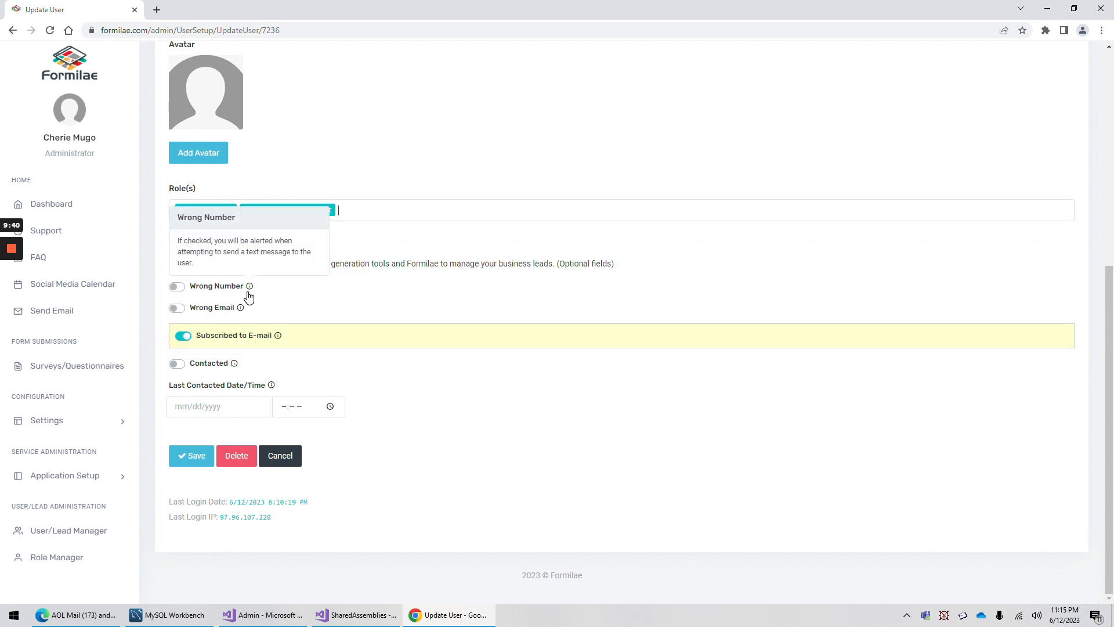
click(192, 457)
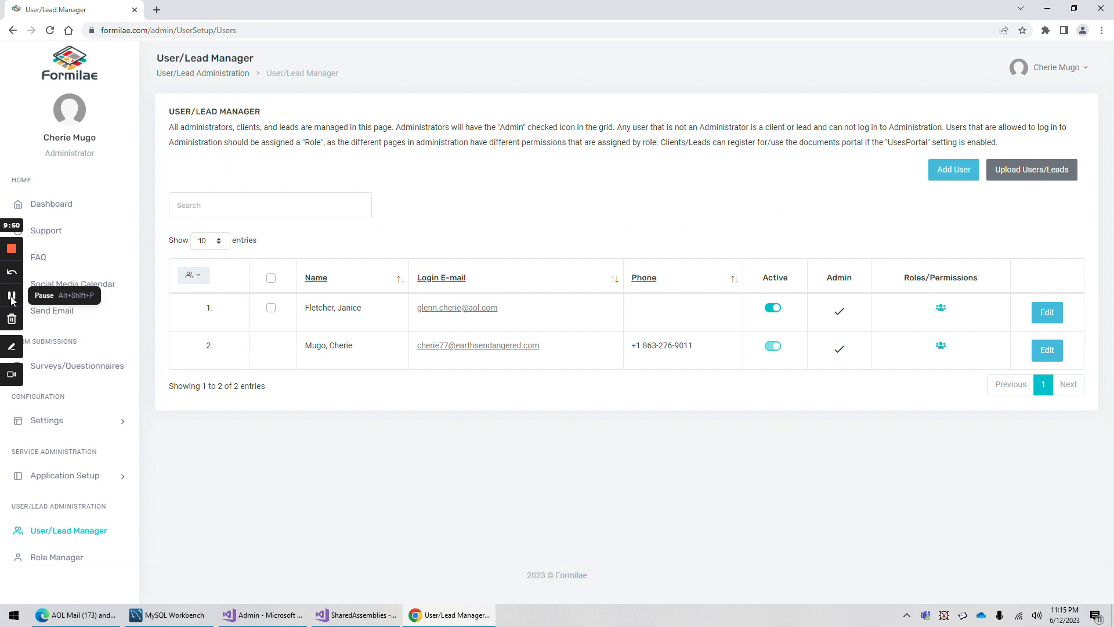
click(11, 300)
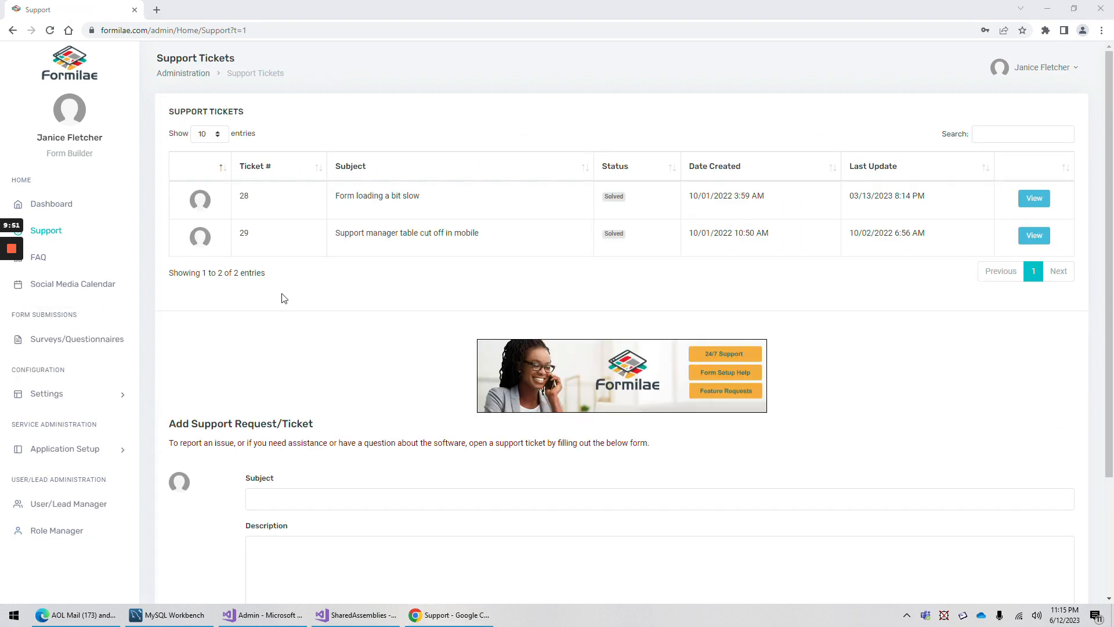
Open the Social Media Calendar and look over the June 14 Facebook post
click(91, 287)
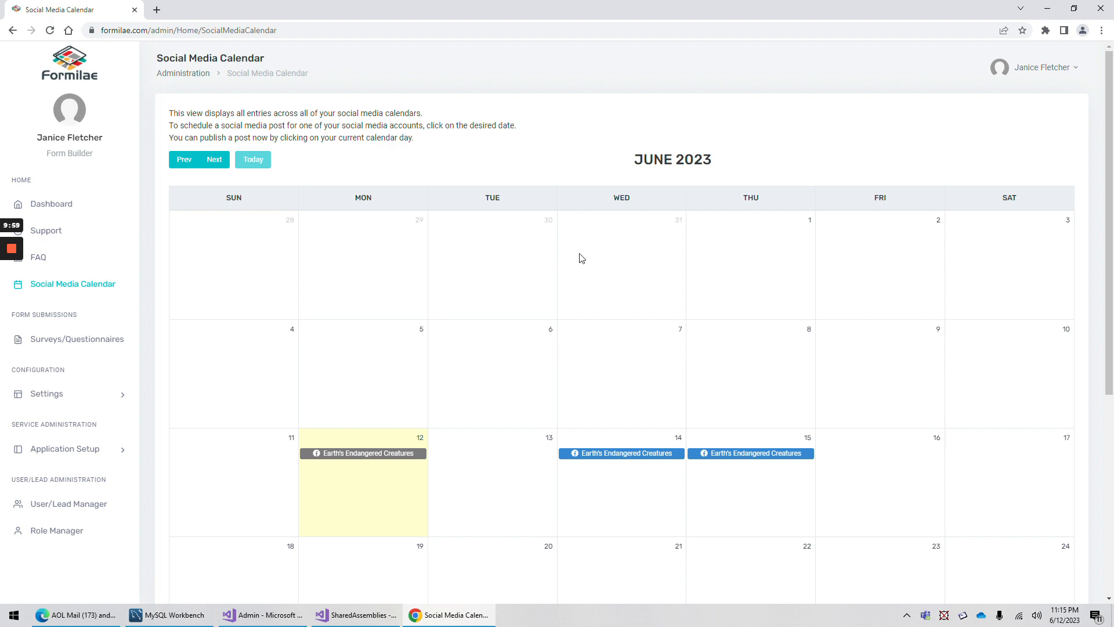
click(635, 455)
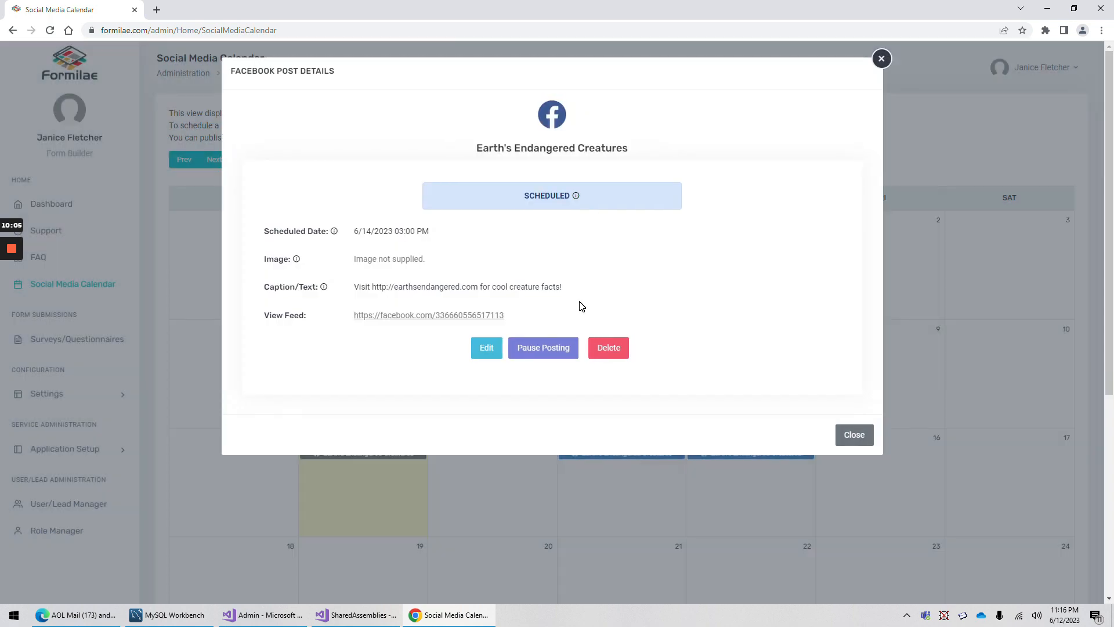
click(854, 436)
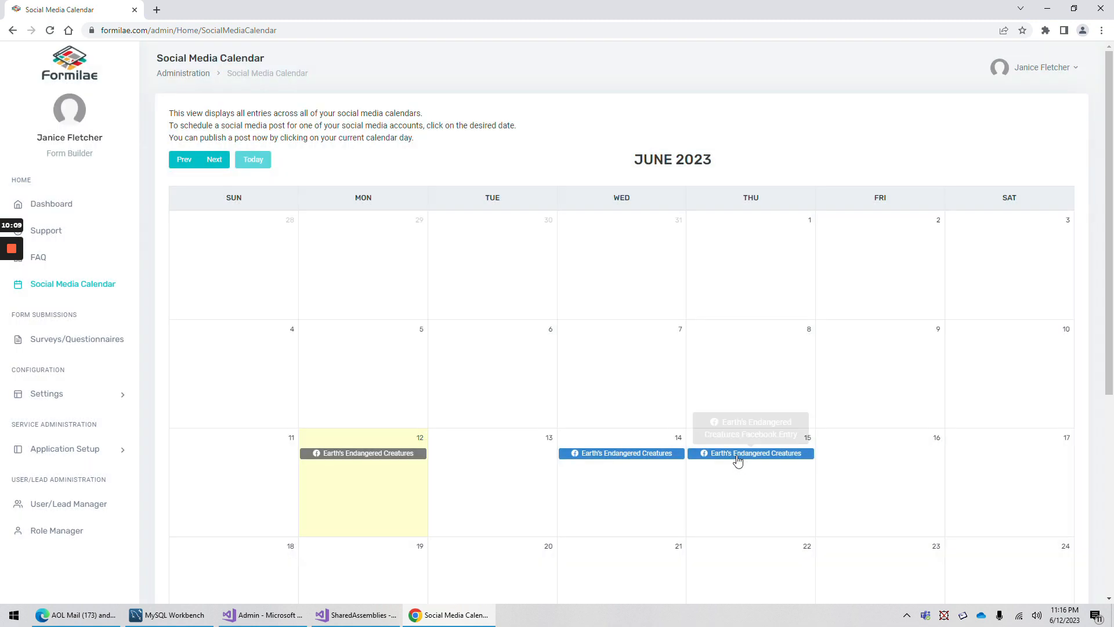
Turn on Stage for the June 15 Earth's Endangered Creatures post, save it, and check its scheduled date
click(736, 453)
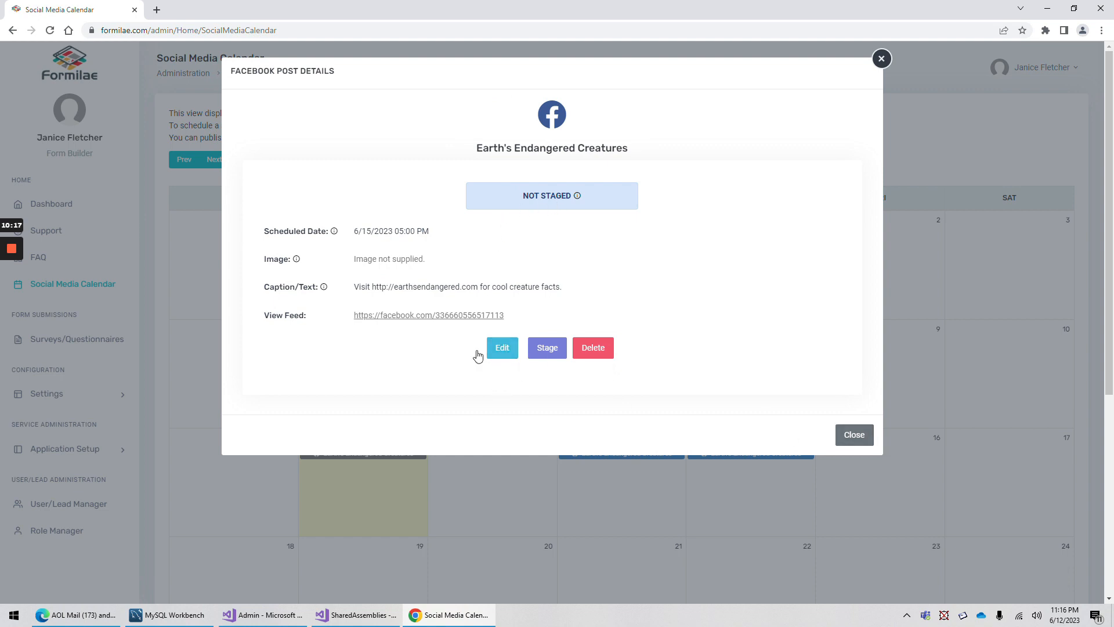
click(506, 352)
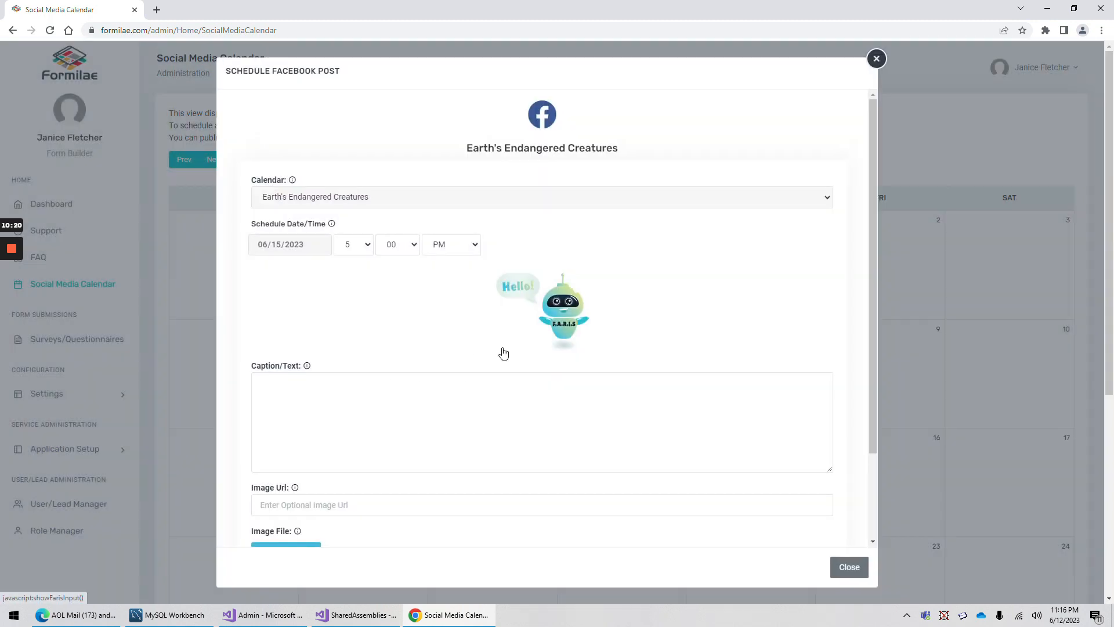
scroll(503, 354, down, 2)
click(258, 476)
click(510, 503)
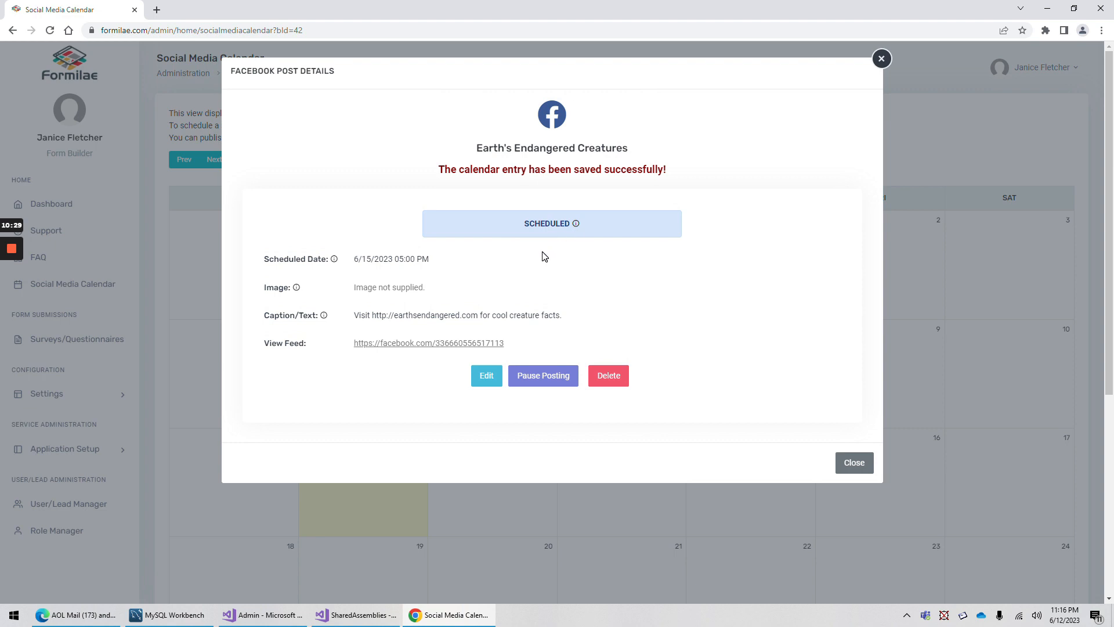
drag(353, 259, 430, 261)
Confirm the post's SCHEDULED status, then try a user-administration area and get refused permission
click(520, 232)
drag(522, 229, 572, 225)
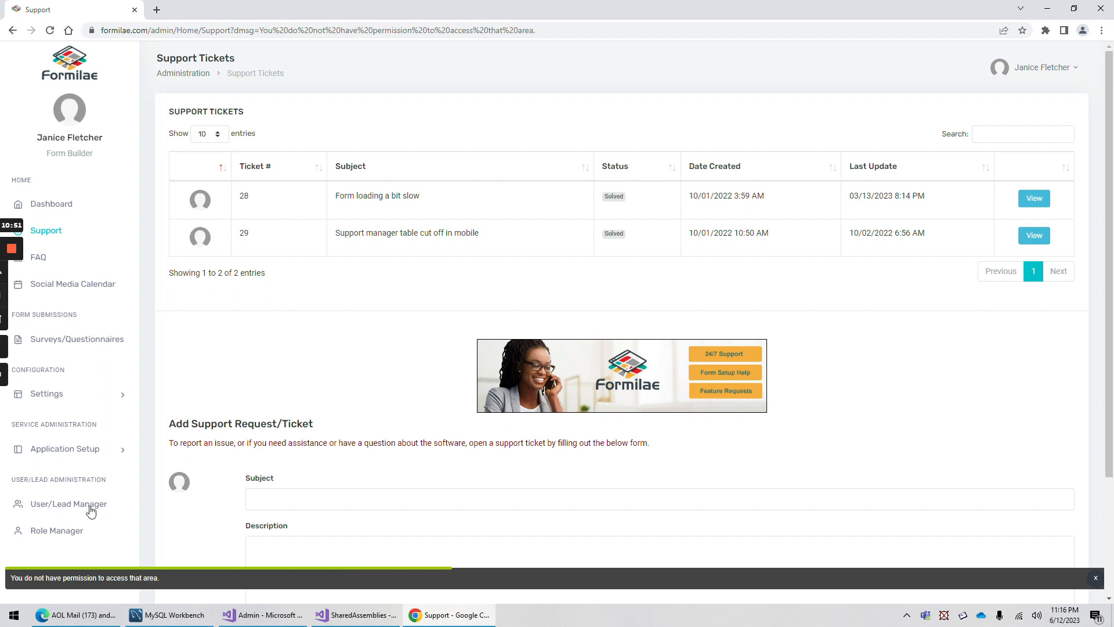
mouse_move(15, 263)
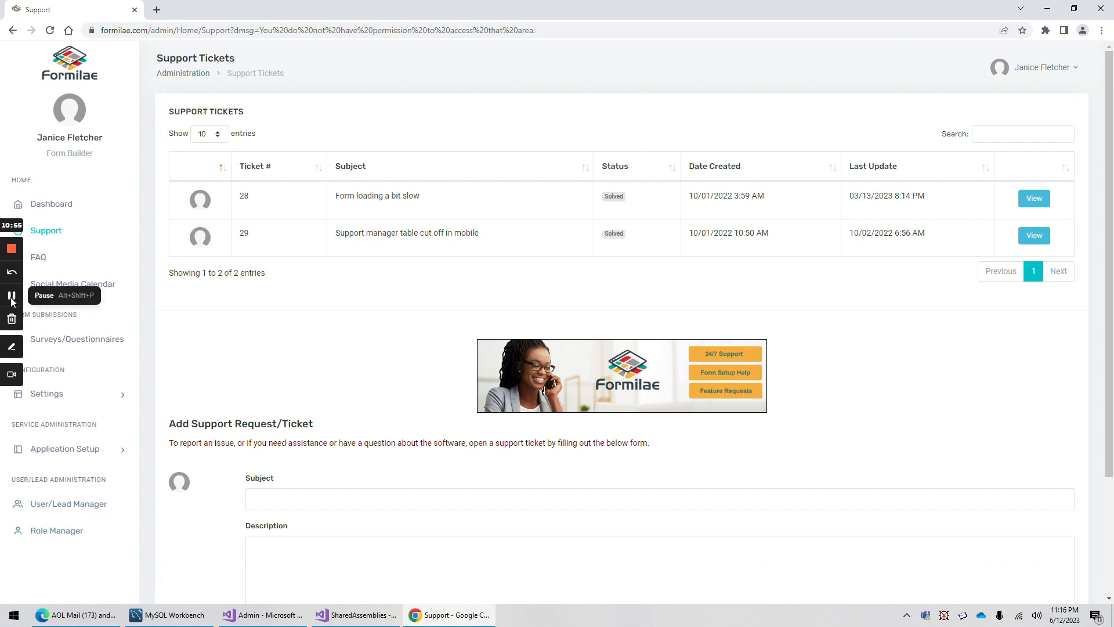
click(12, 300)
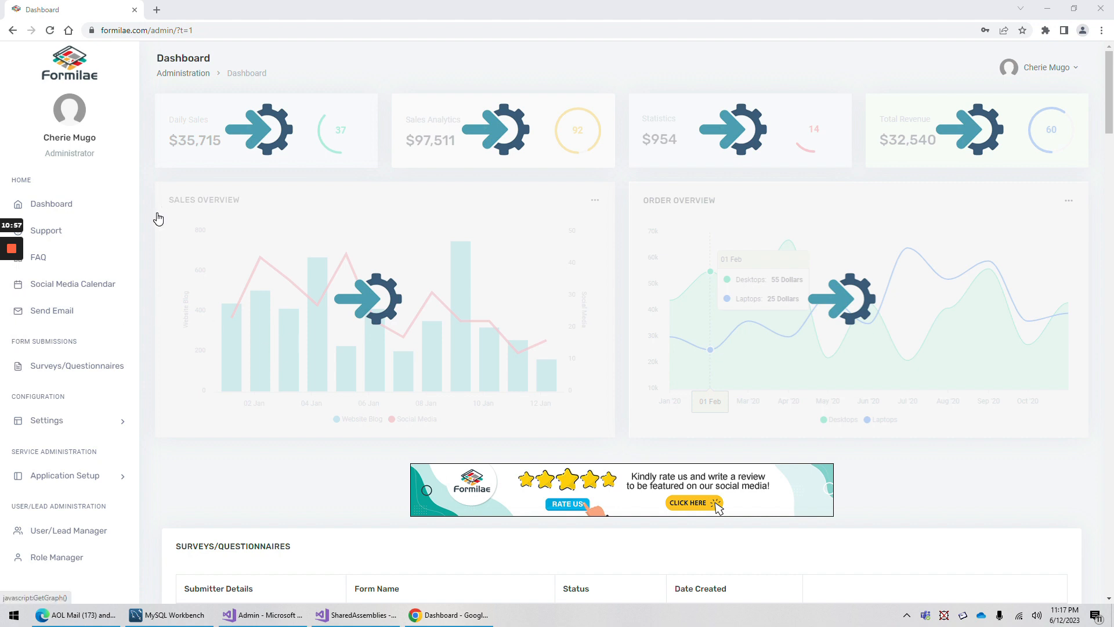
Open Role Manager and review its eight roles, highlighting the Administrator and Event Organizer names
scroll(122, 498, down, 3)
click(63, 558)
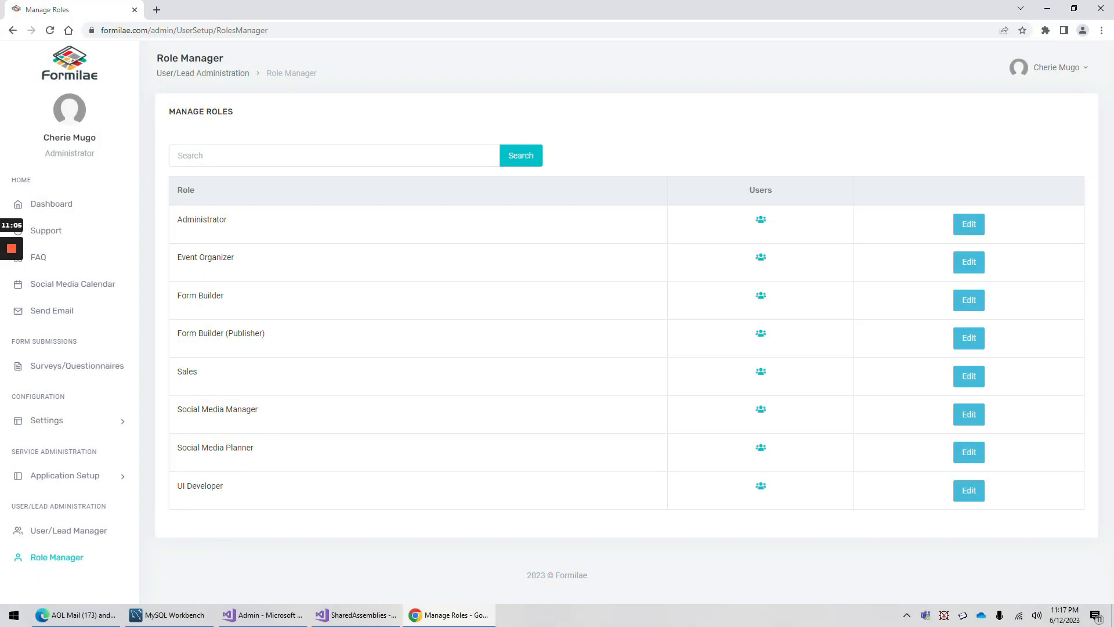
double_click(200, 219)
click(262, 227)
double_click(203, 220)
click(223, 295)
mouse_move(178, 257)
mouse_down()
mouse_move(235, 259)
mouse_move(177, 258)
mouse_up()
click(237, 260)
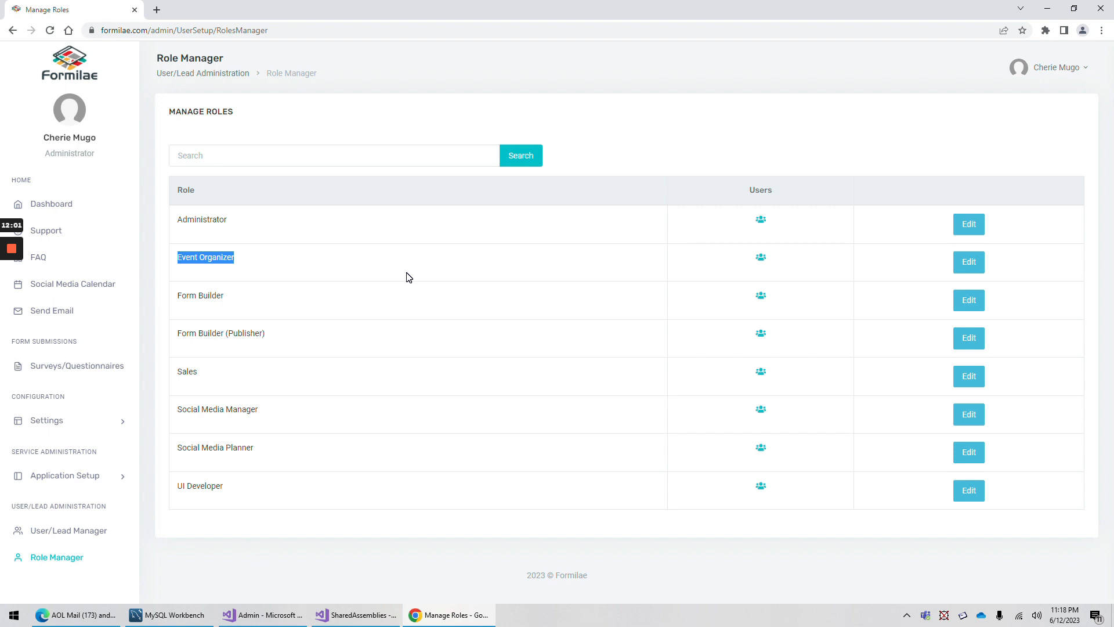
click(231, 296)
drag(177, 296, 221, 295)
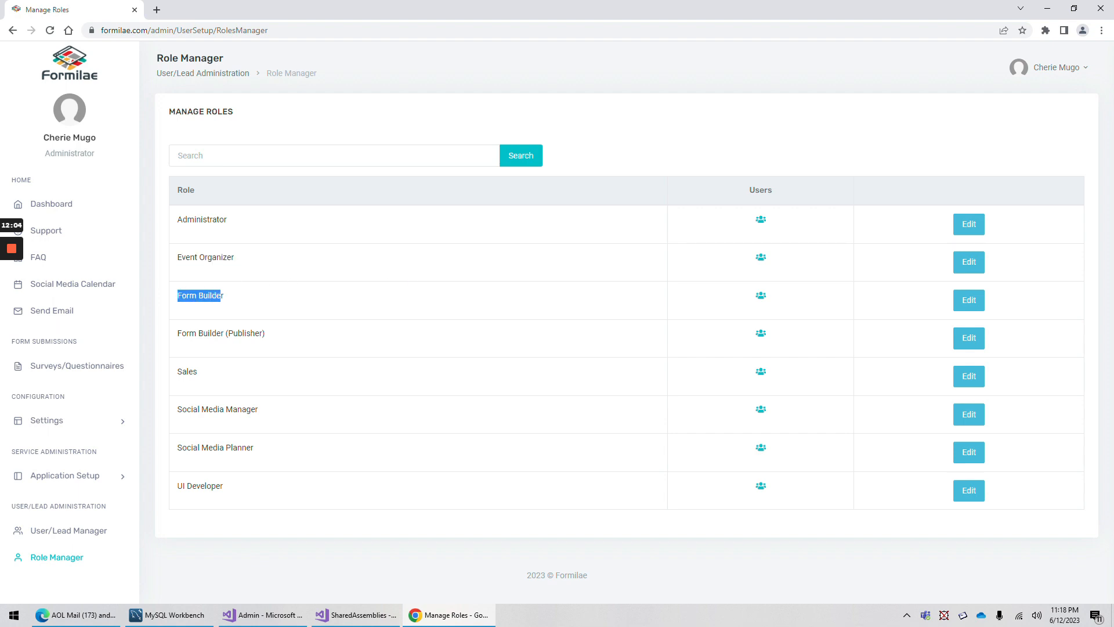
click(228, 298)
double_click(245, 333)
drag(227, 297, 177, 298)
drag(270, 341, 182, 334)
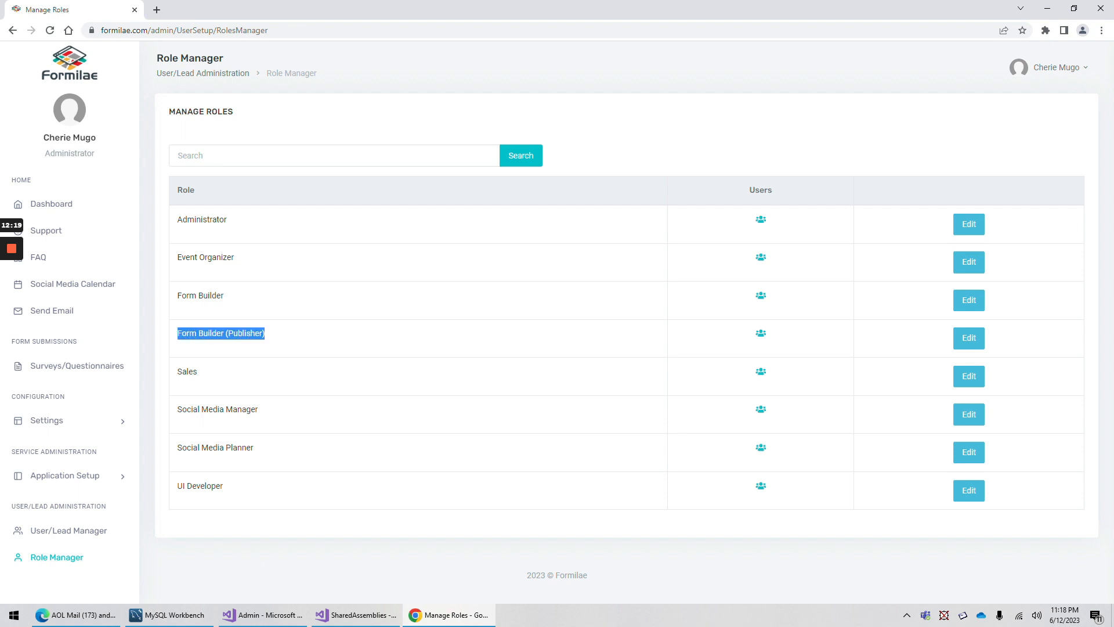
click(274, 336)
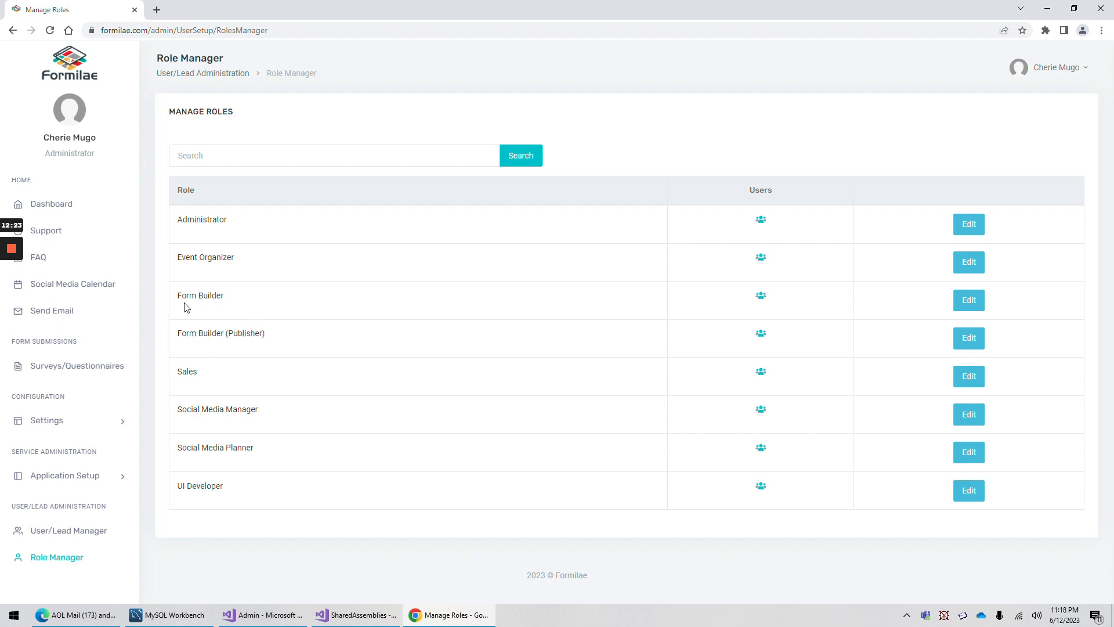
drag(178, 296, 216, 296)
drag(273, 339, 179, 344)
click(288, 330)
drag(226, 296, 177, 296)
drag(267, 338, 178, 339)
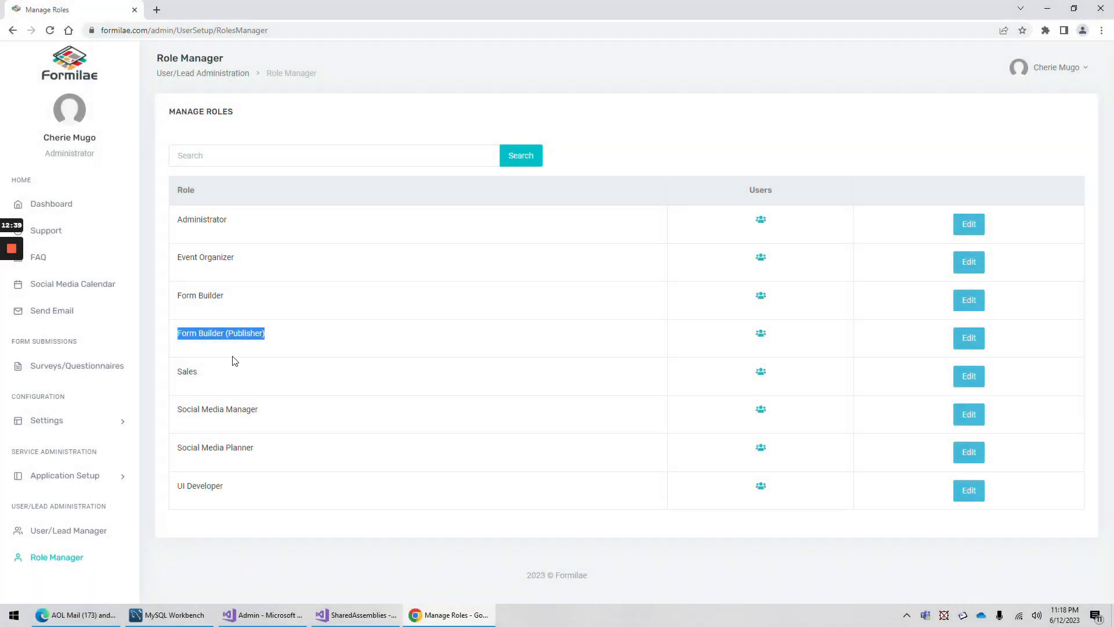
double_click(187, 371)
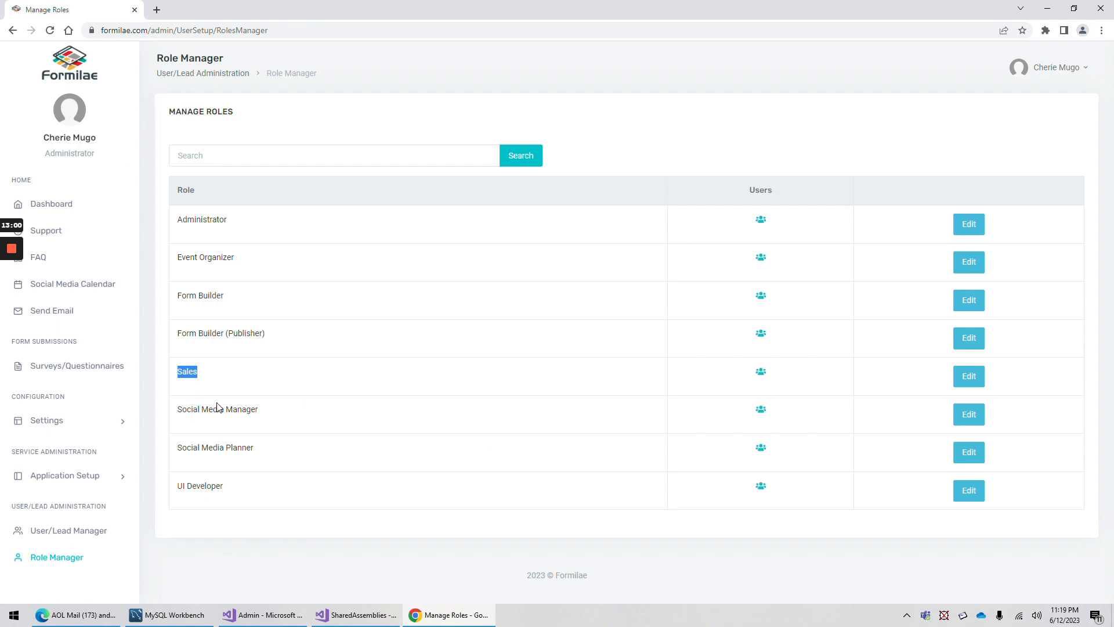
drag(261, 412, 179, 423)
drag(225, 487, 177, 486)
click(229, 489)
drag(222, 488, 176, 491)
click(437, 386)
mouse_move(2, 259)
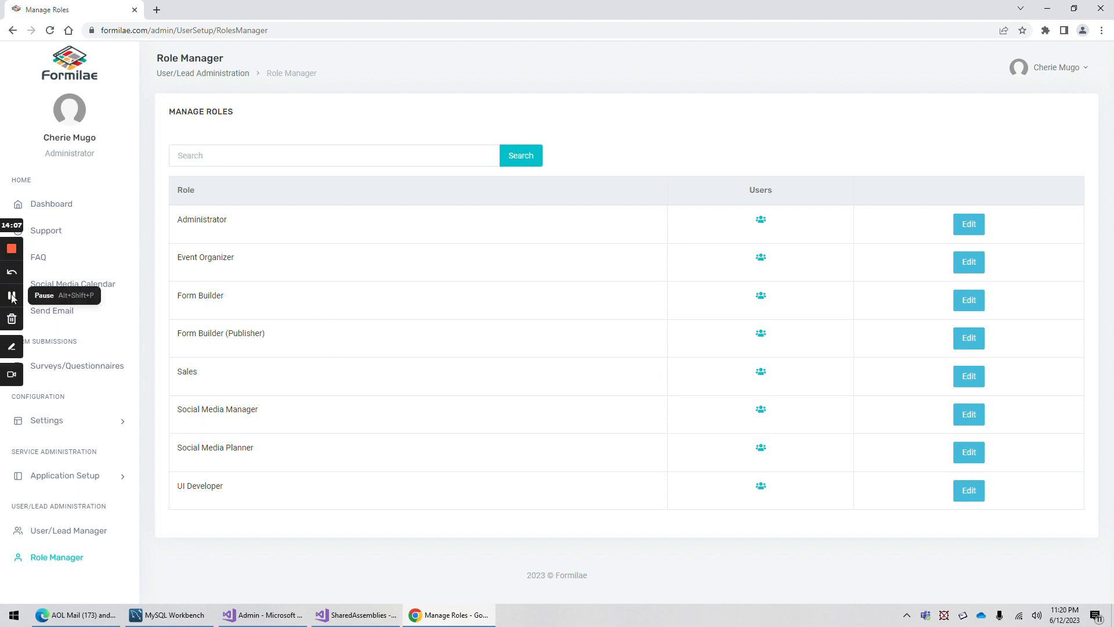